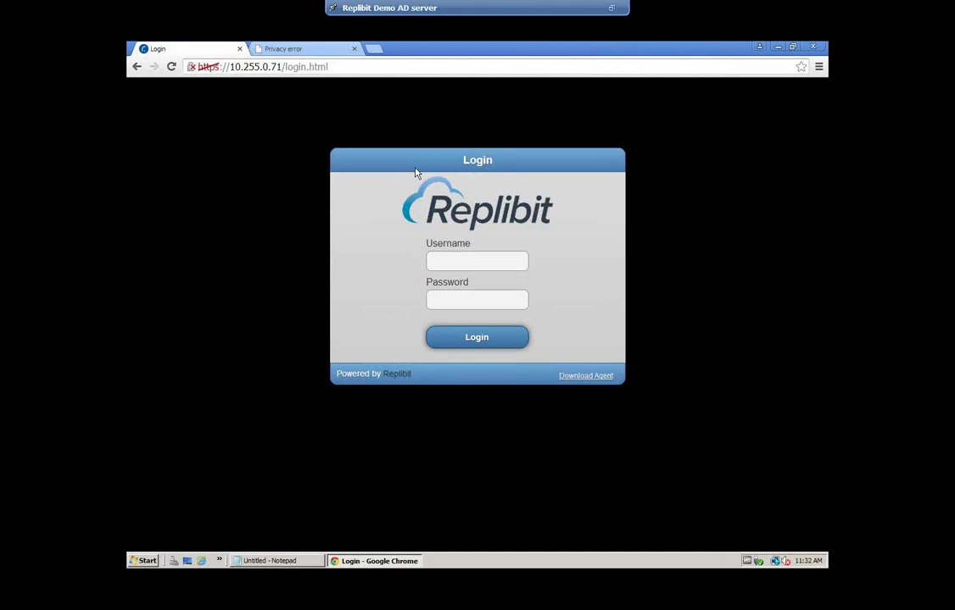
Sign in to the web console as the admin user and open the appliance Settings page
left_click(450, 267)
type("admin")
key("Tab")
type("a")
key("BackSpace")
type("********")
key("Return")
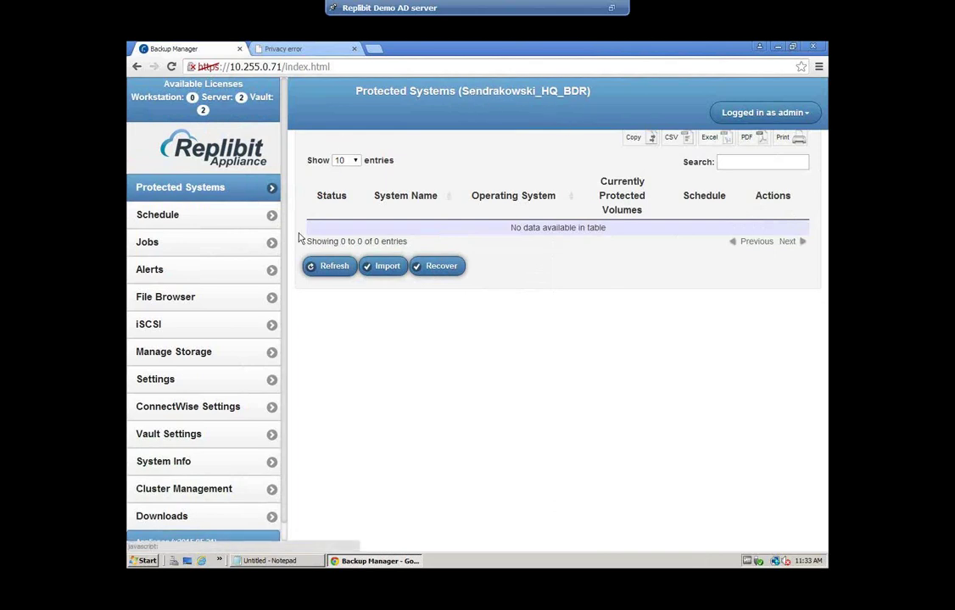
left_click(232, 385)
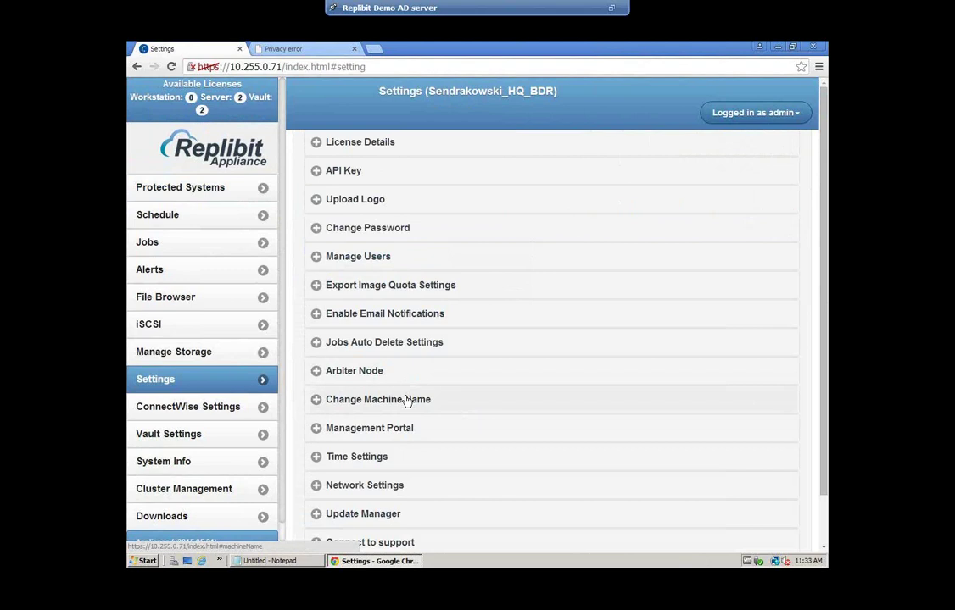
left_click(406, 400)
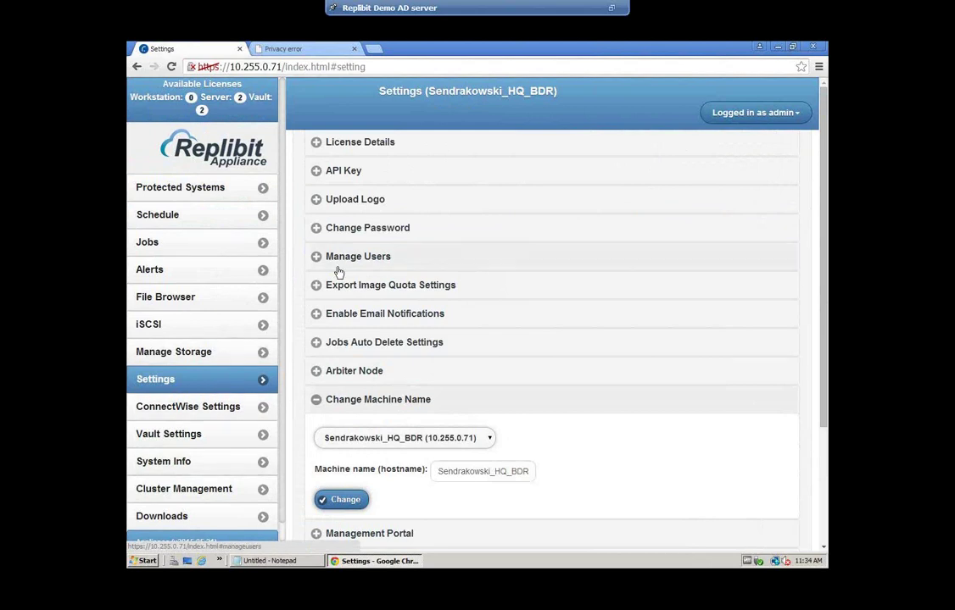
left_click(180, 190)
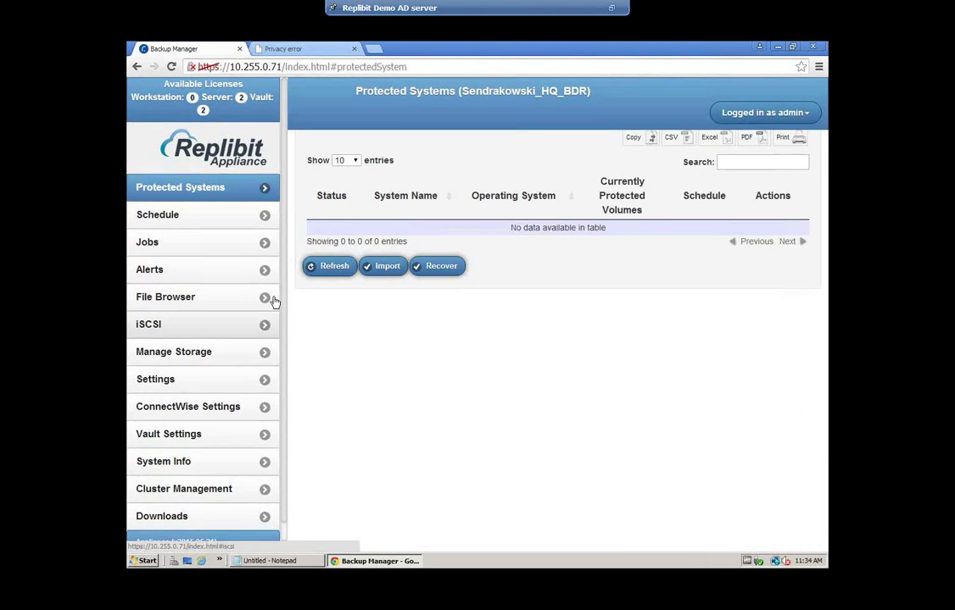
Download the Windows backup agent installer from the Downloads page and keep the flagged file
scroll(286, 318, "down", 2)
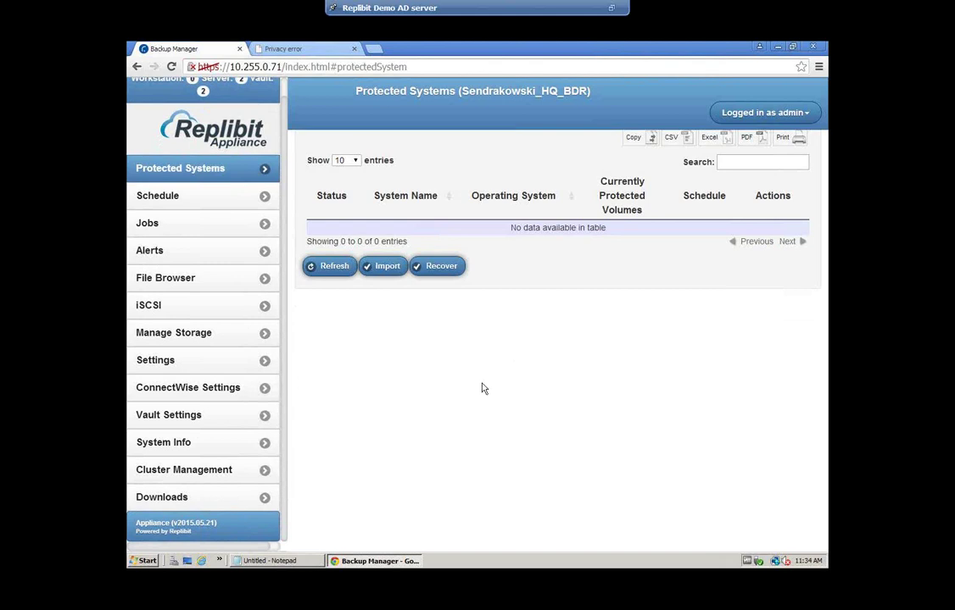
left_click(182, 501)
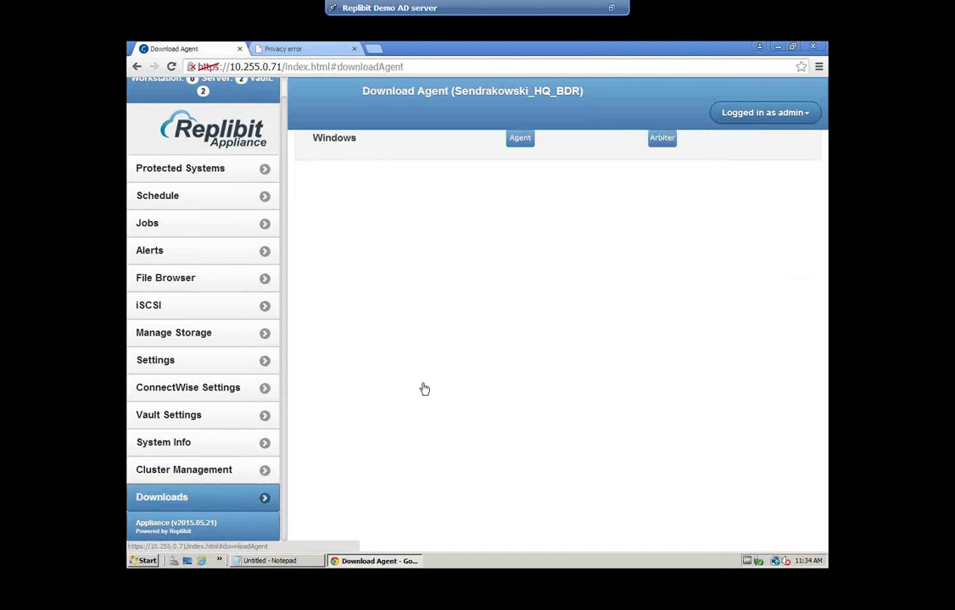
left_click(522, 141)
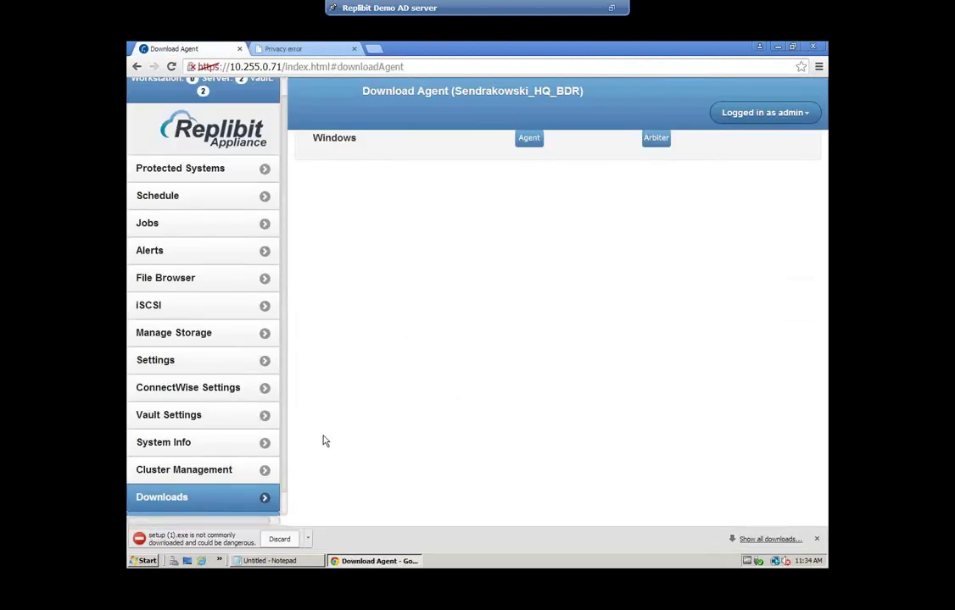
left_click(309, 541)
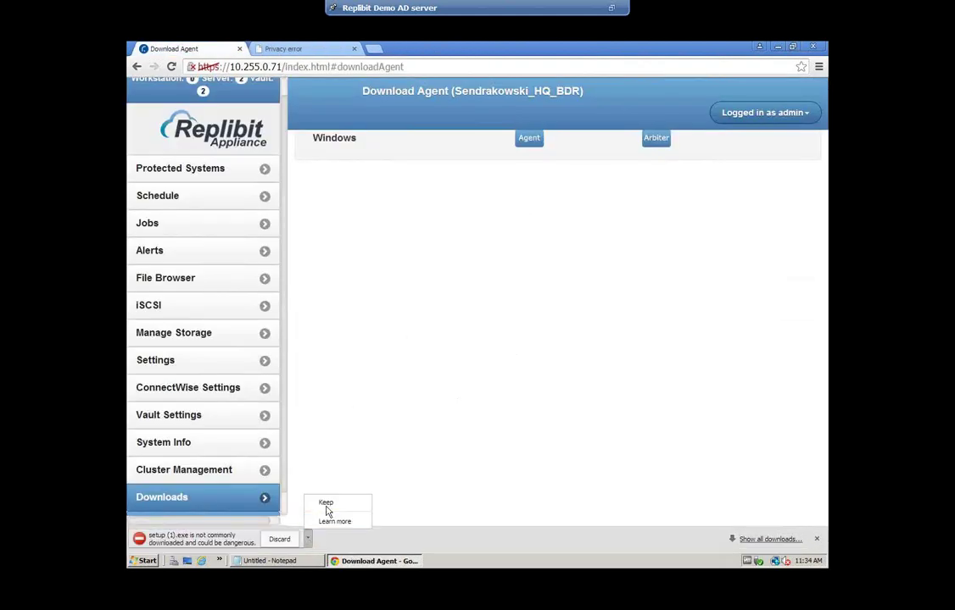
left_click(326, 503)
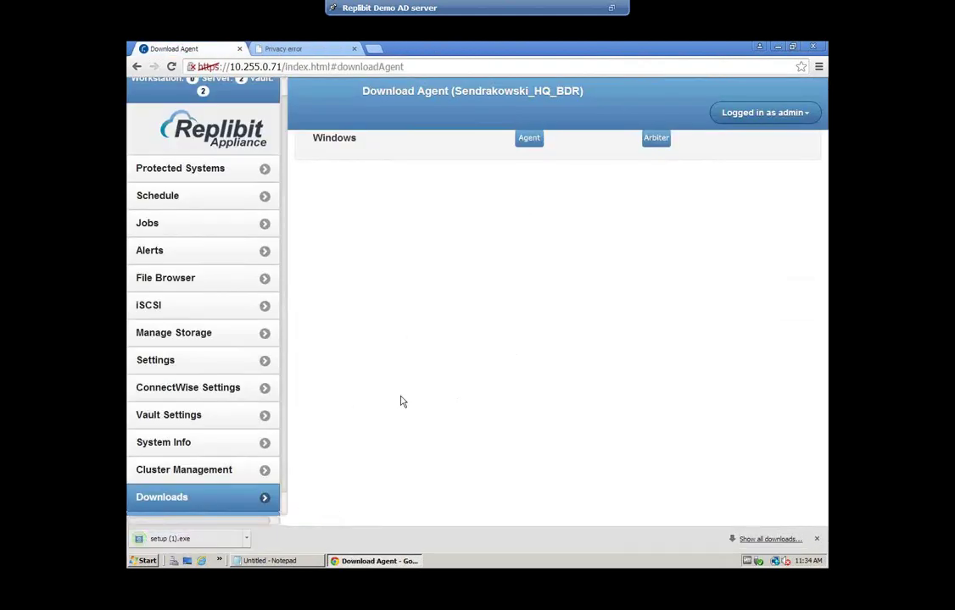
Launch setup (1).exe and allow it to run past the security warning
left_click(202, 547)
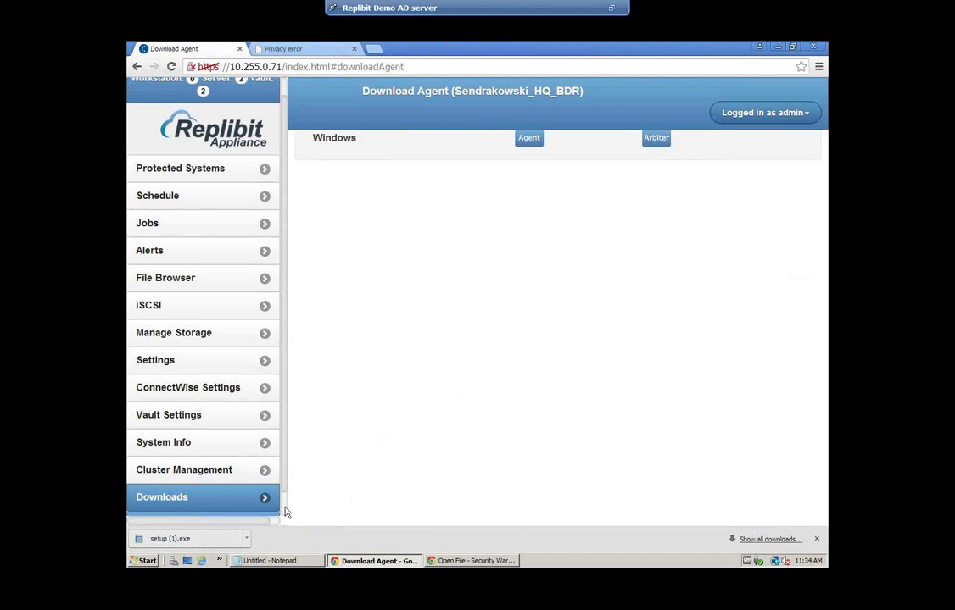
left_click(502, 558)
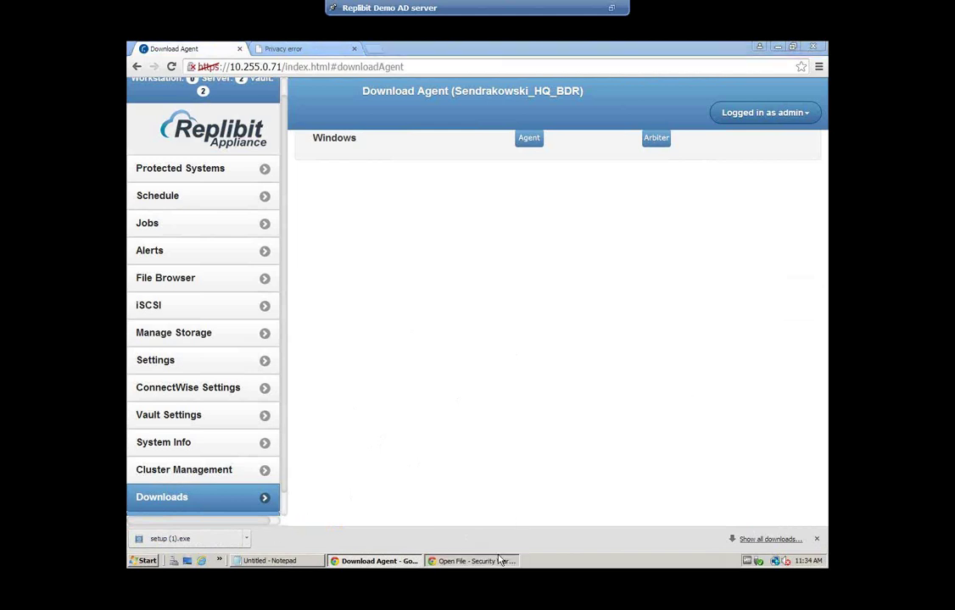
left_click(517, 315)
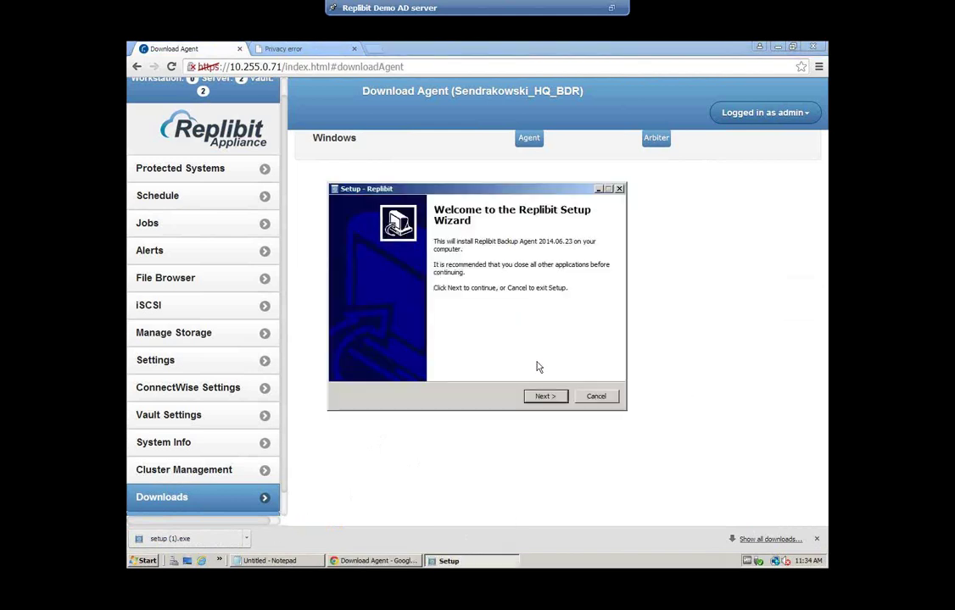
Accept the license agreement and keep the default C:\Program Files\Replibit install folder
left_click(545, 395)
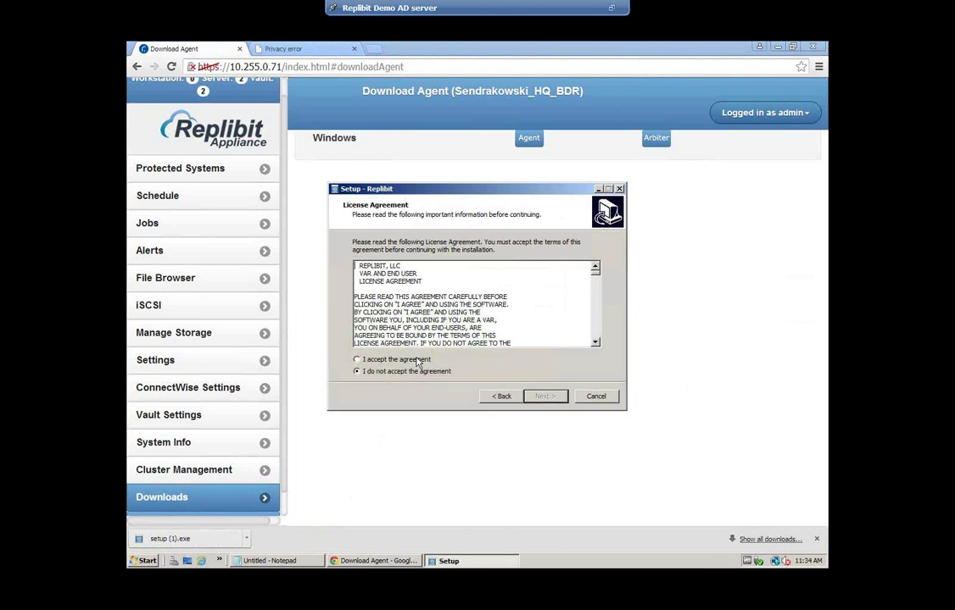
left_click(359, 360)
left_click(544, 397)
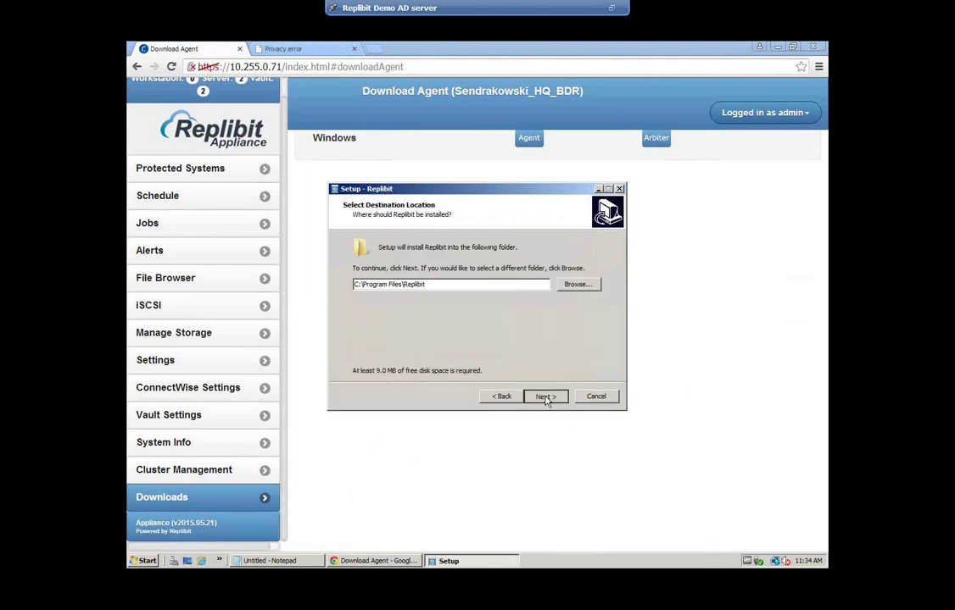
left_click(545, 397)
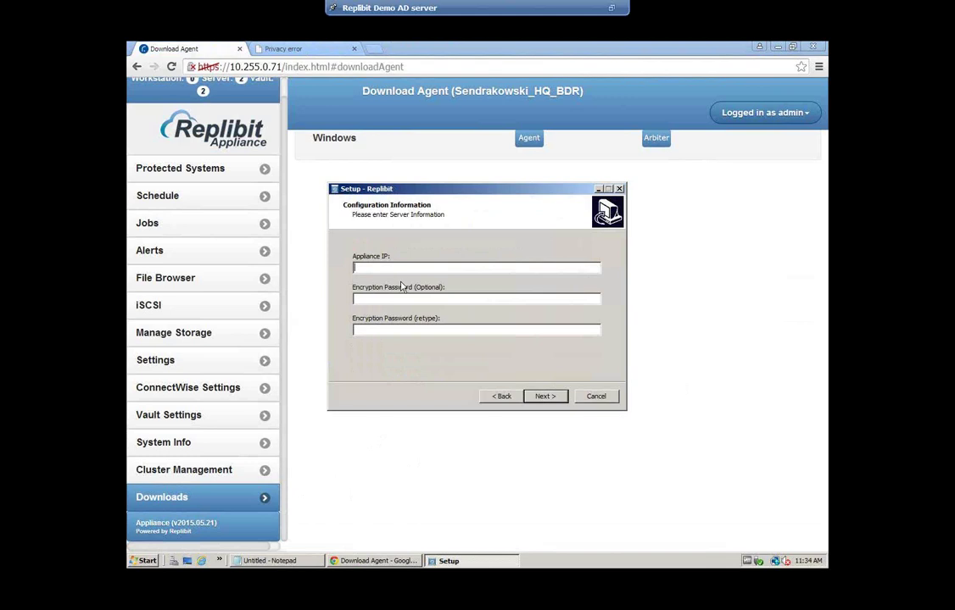
Enter appliance IP 10.255.0.71 plus the encryption password and its confirmation
type("10.255.0")
type(".71")
type("••••••••••••••••")
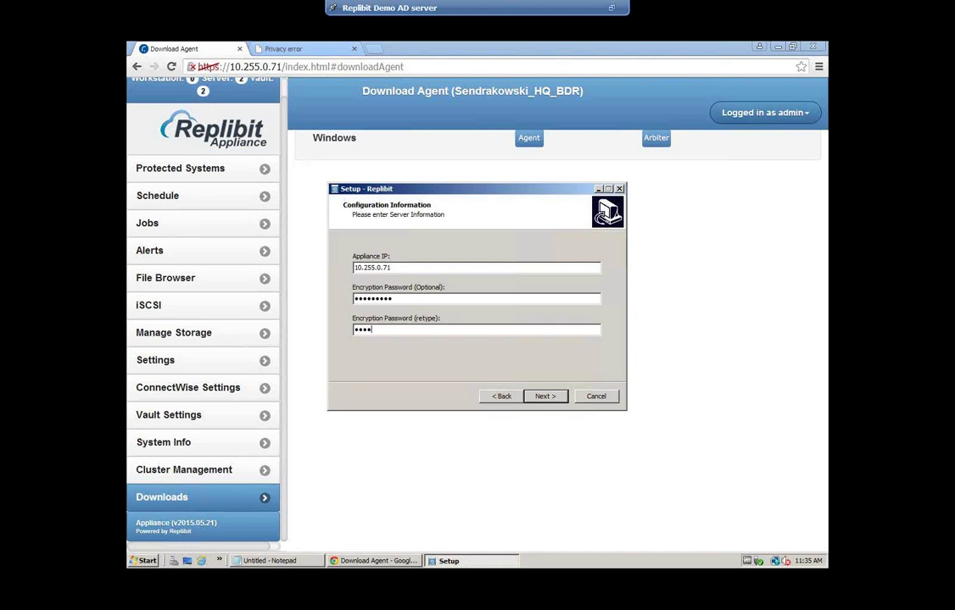
type("••")
Run the agent installation from the ready-to-install summary and finish the wizard
left_click(551, 396)
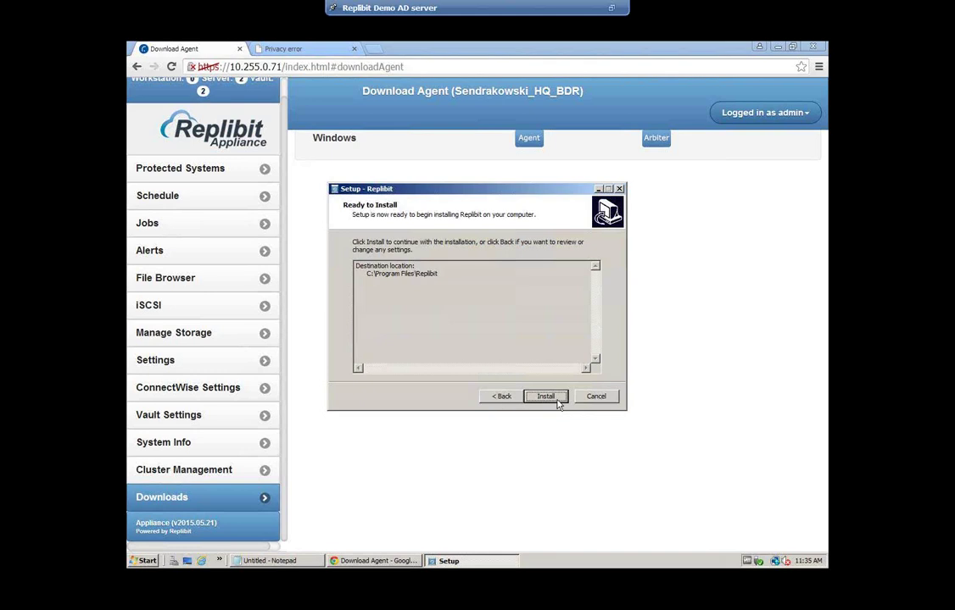
left_click(553, 397)
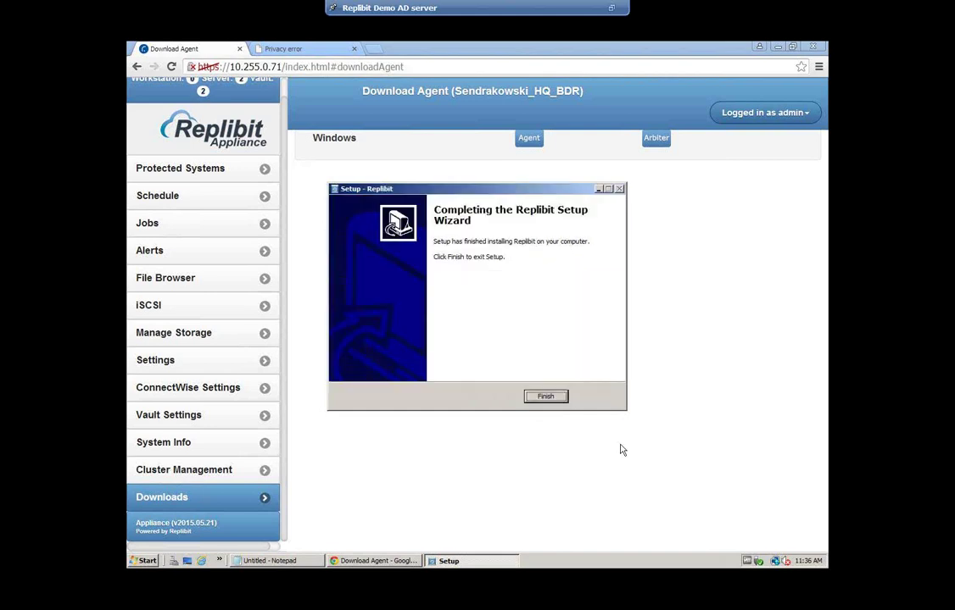
left_click(547, 397)
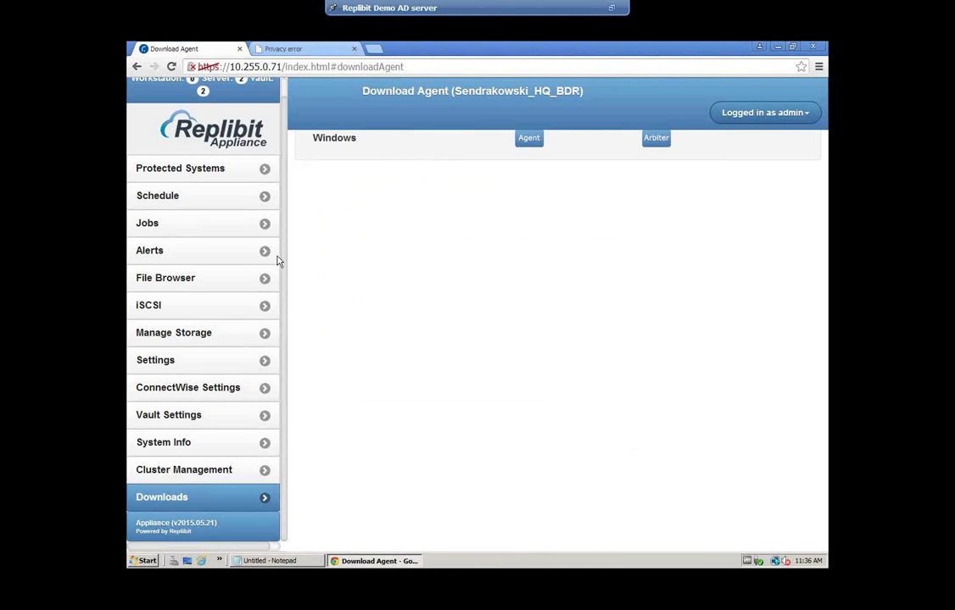
Check Epic-adserver's schedule choices under Protected Systems, then view the backup schedules list
left_click(208, 170)
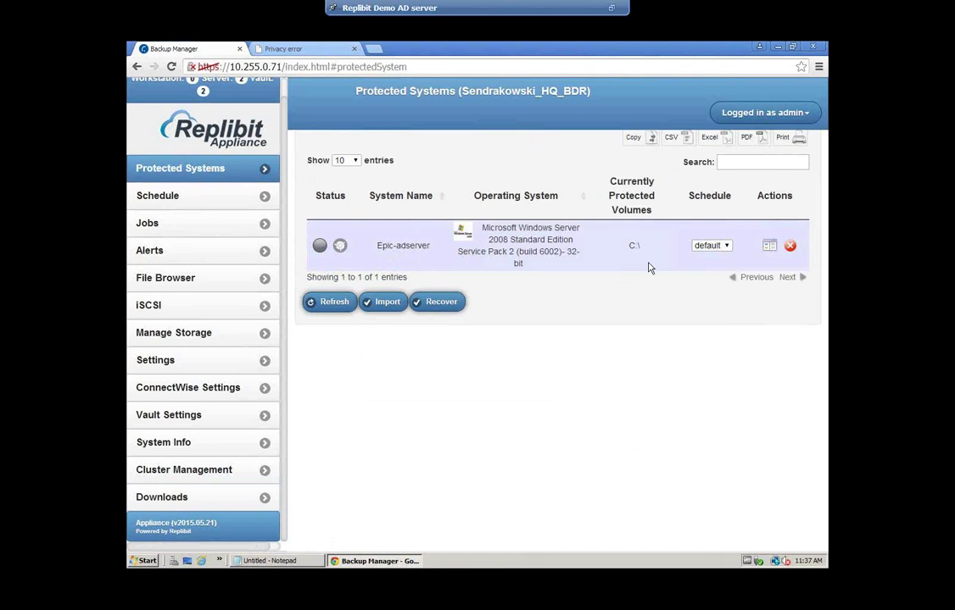
left_click(725, 250)
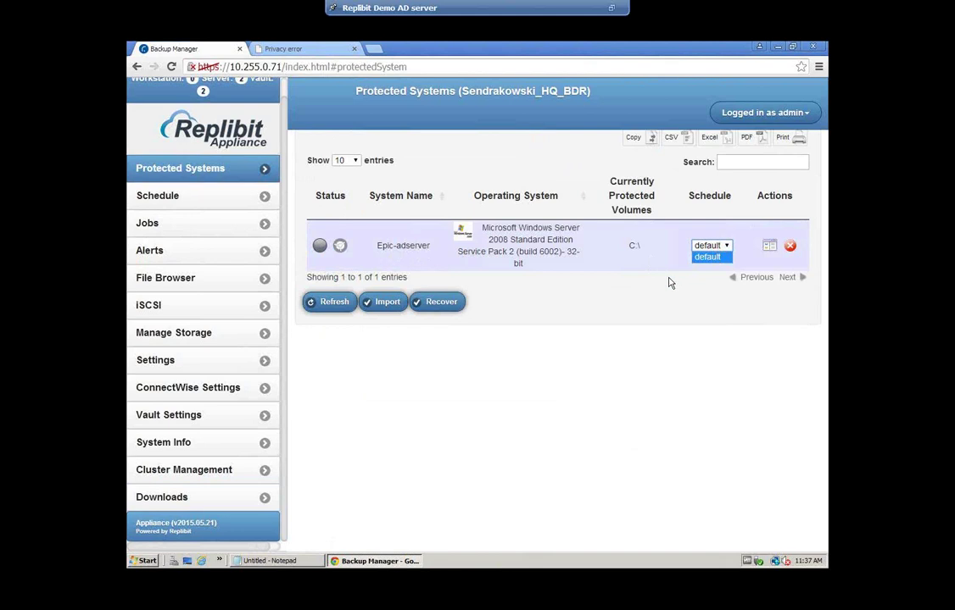
left_click(638, 286)
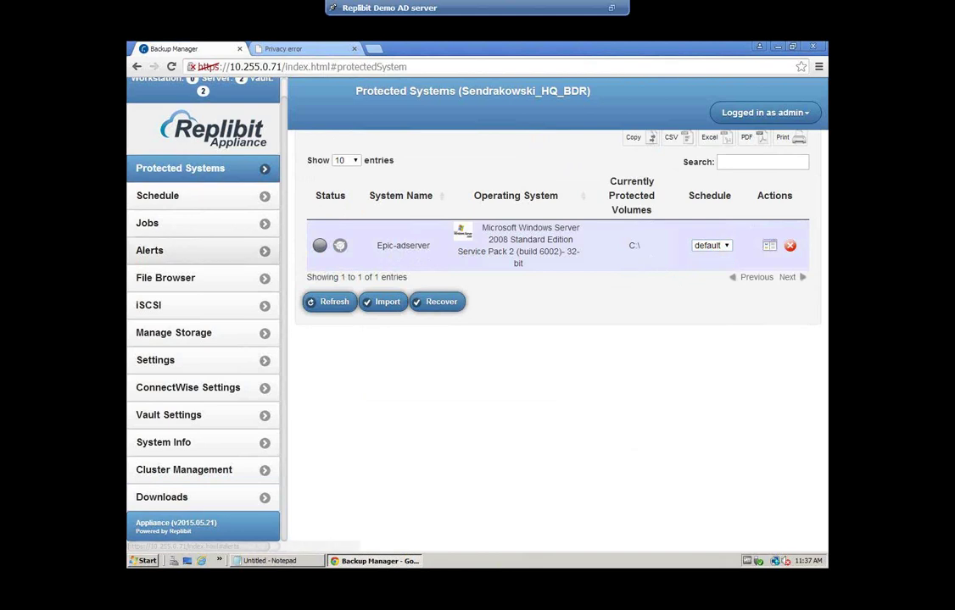
left_click(229, 203)
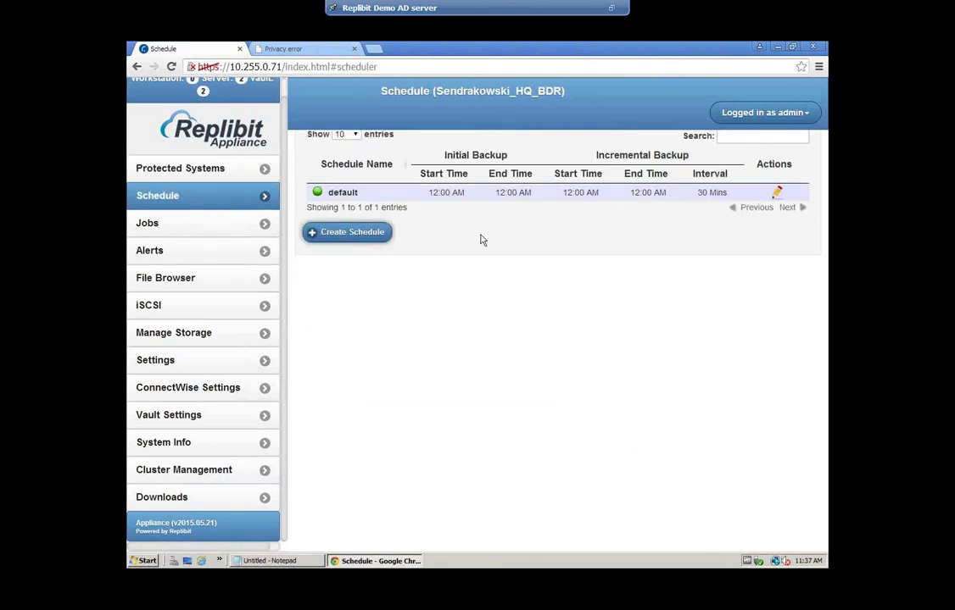
Start a new backup schedule named '8 to 6 pm'
left_click(340, 245)
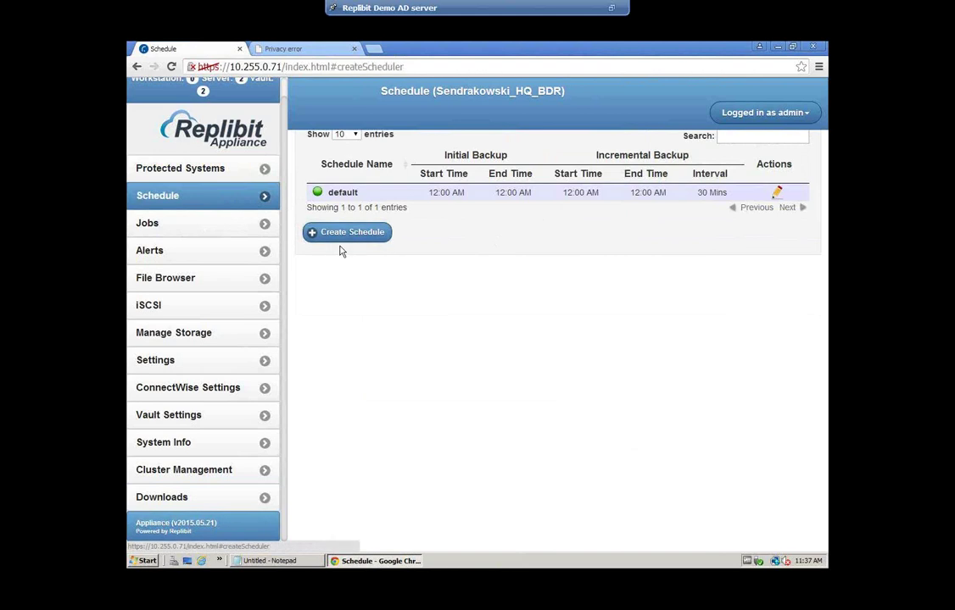
left_click(377, 146)
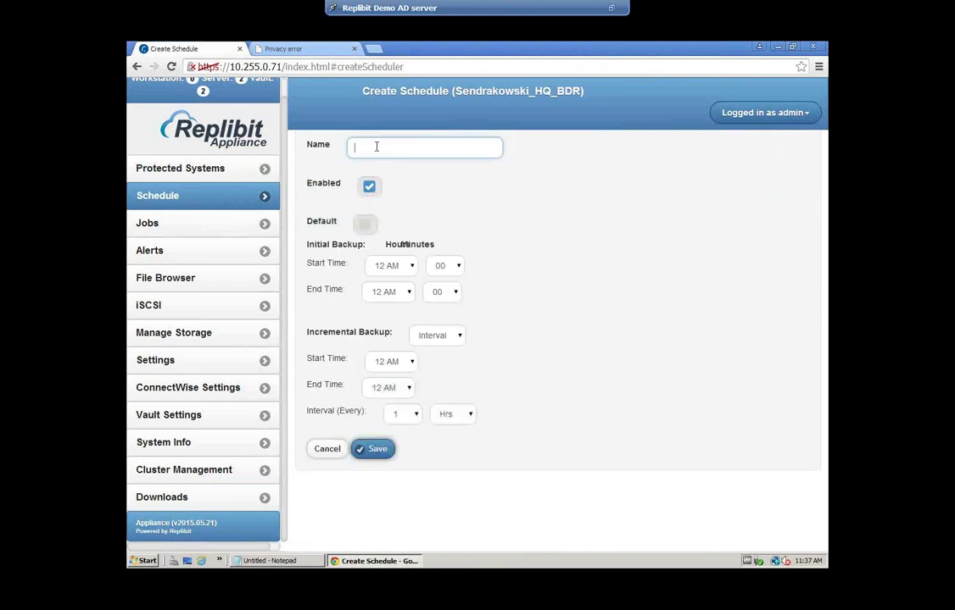
type("8 to 6pm")
key("BackSpace")
key("BackSpace")
type("pm")
Set the initial backup window from 6 PM to 7 AM
left_click(409, 267)
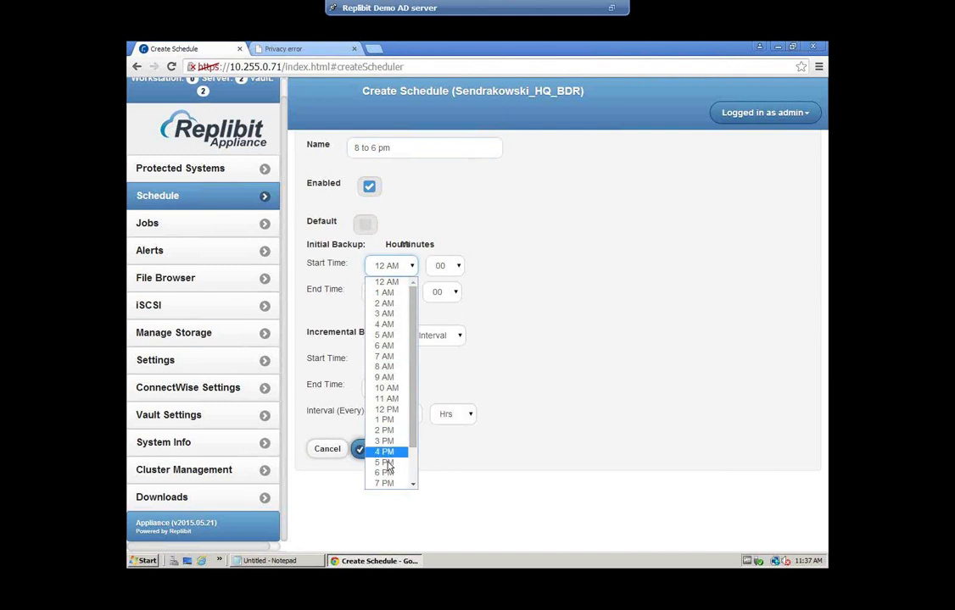
left_click(386, 476)
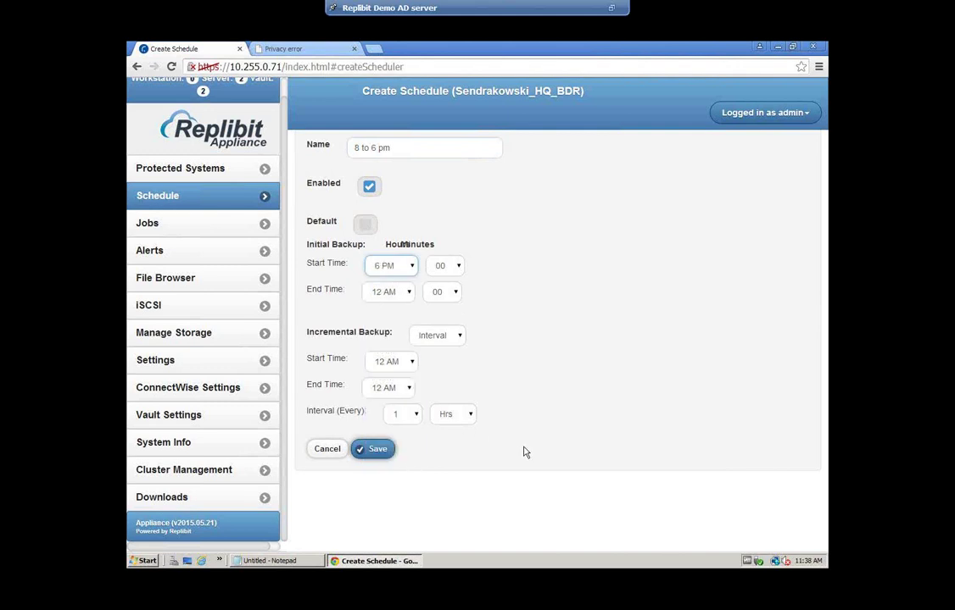
left_click(402, 293)
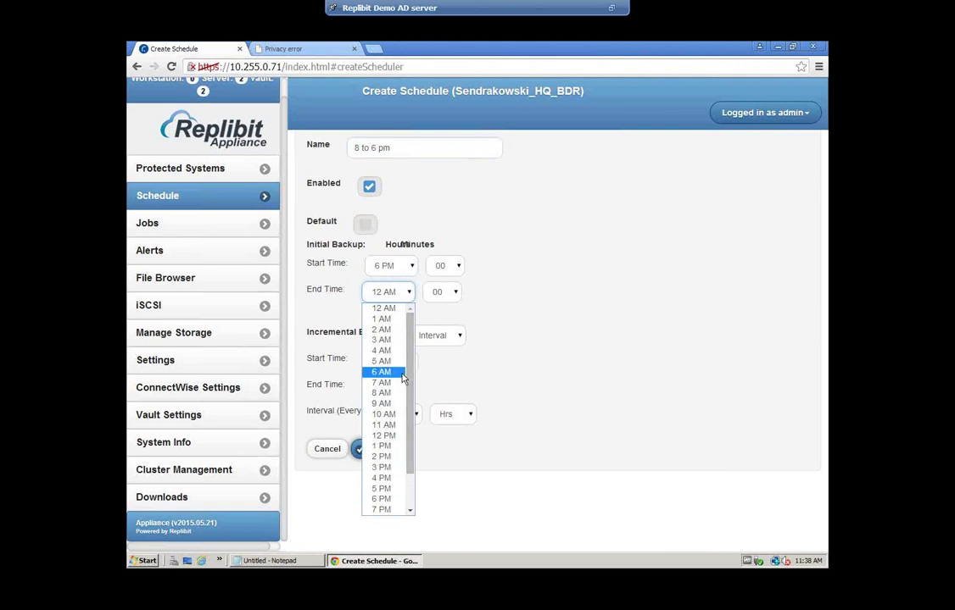
key("Escape")
key("7")
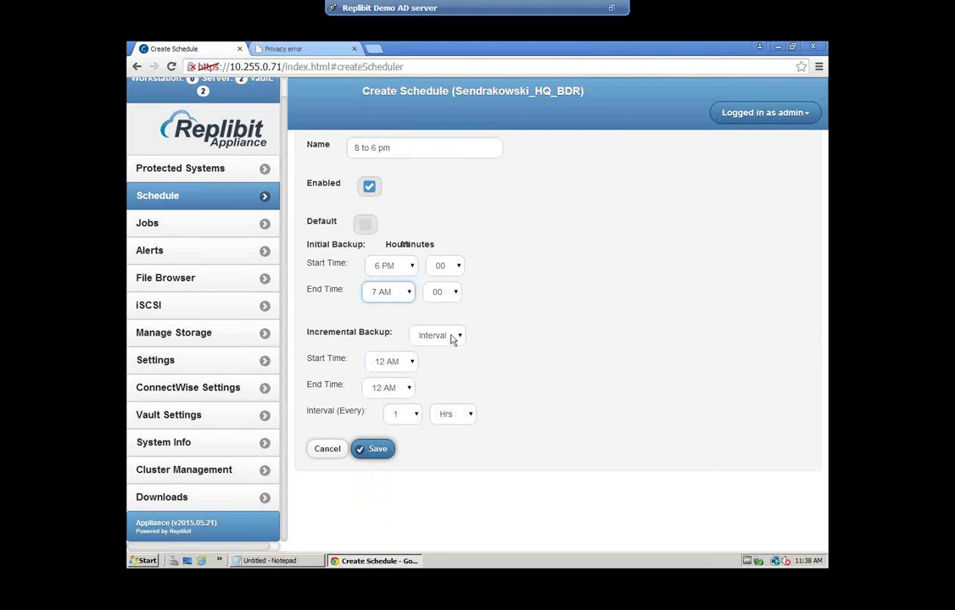
Run incremental backups on Interval mode from 8 AM to 6 PM
left_click(436, 337)
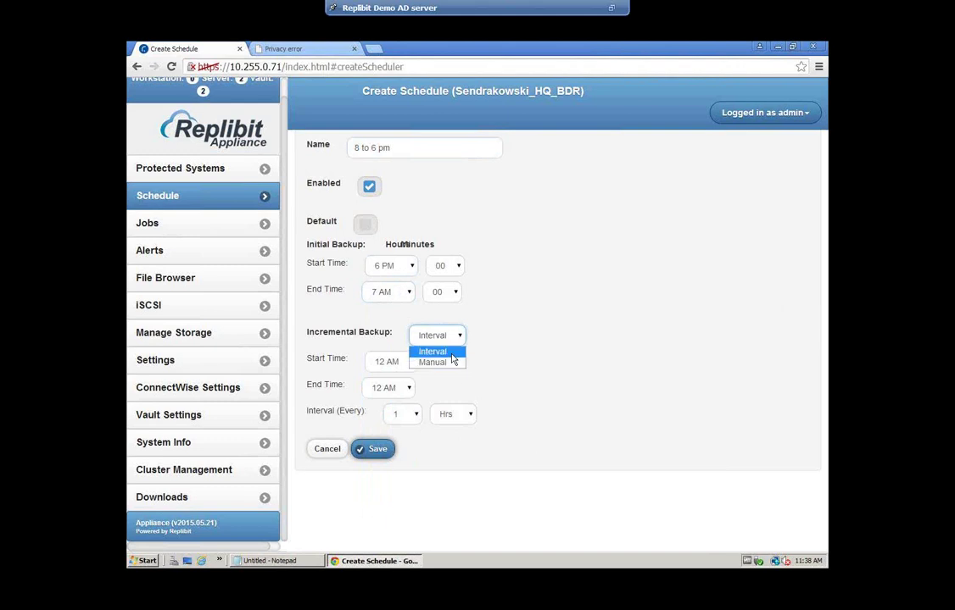
left_click(452, 352)
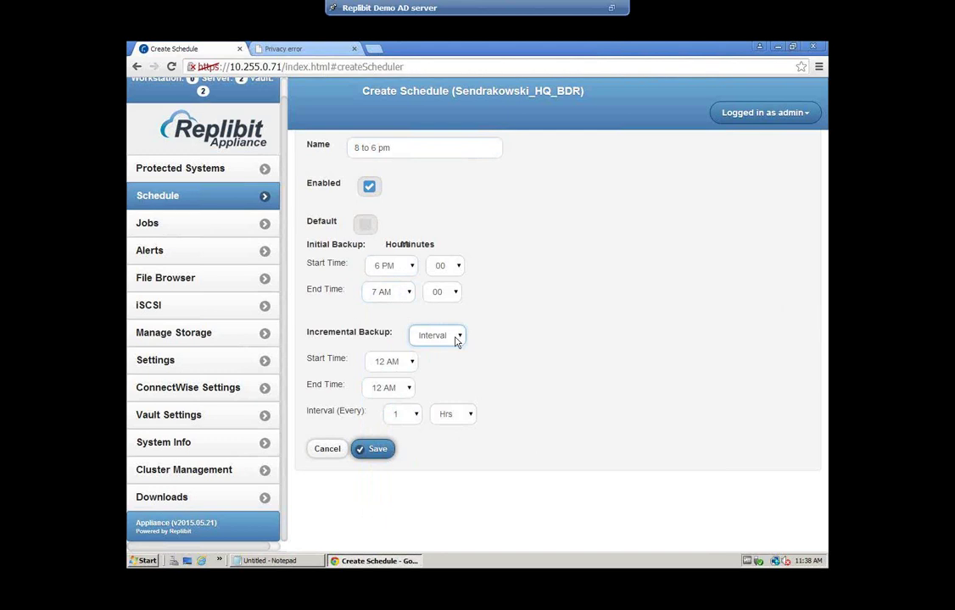
left_click(410, 363)
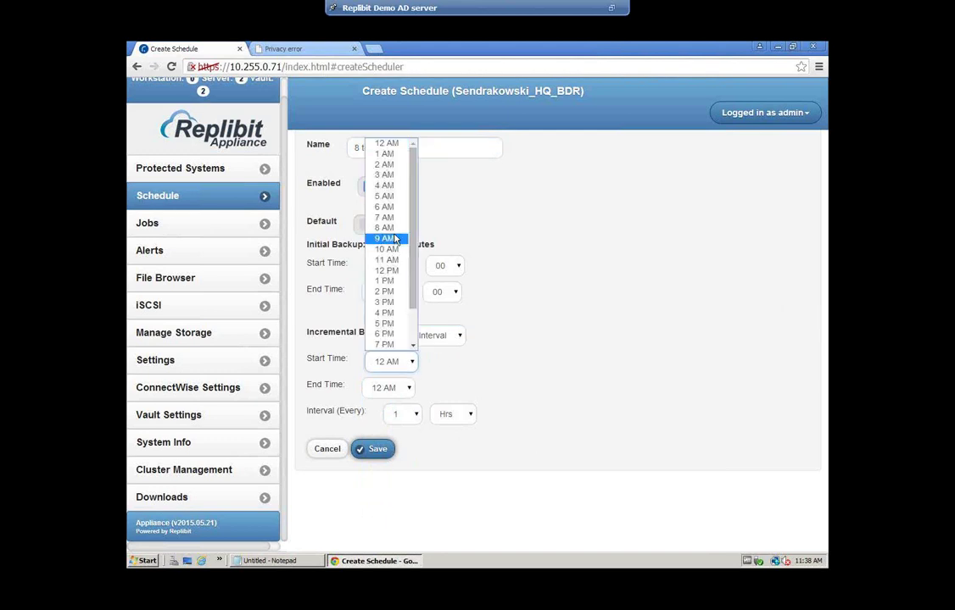
left_click(390, 239)
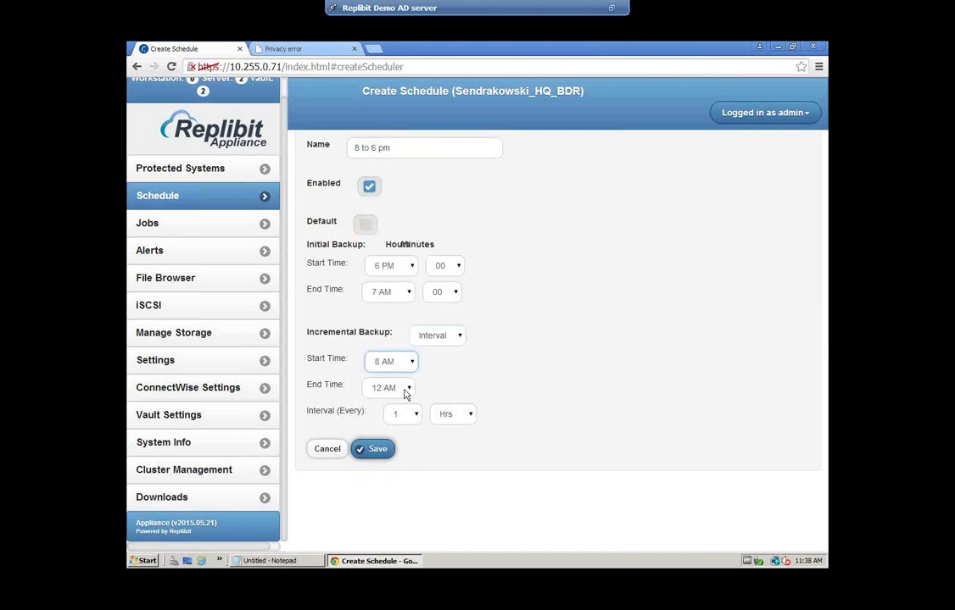
left_click(407, 388)
left_click(383, 360)
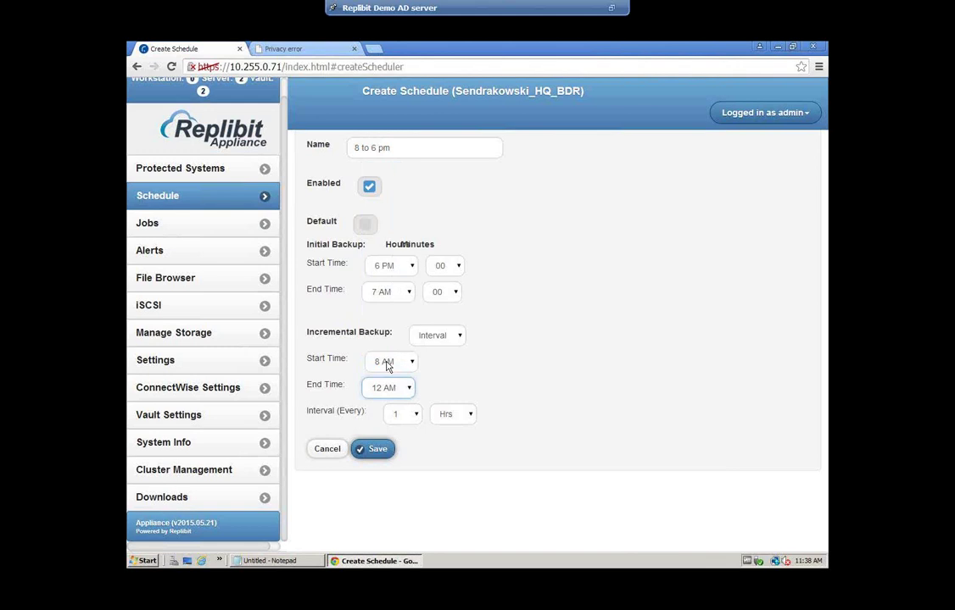
Set the incremental interval to every 1 hour and save the schedule
left_click(416, 415)
left_click(471, 420)
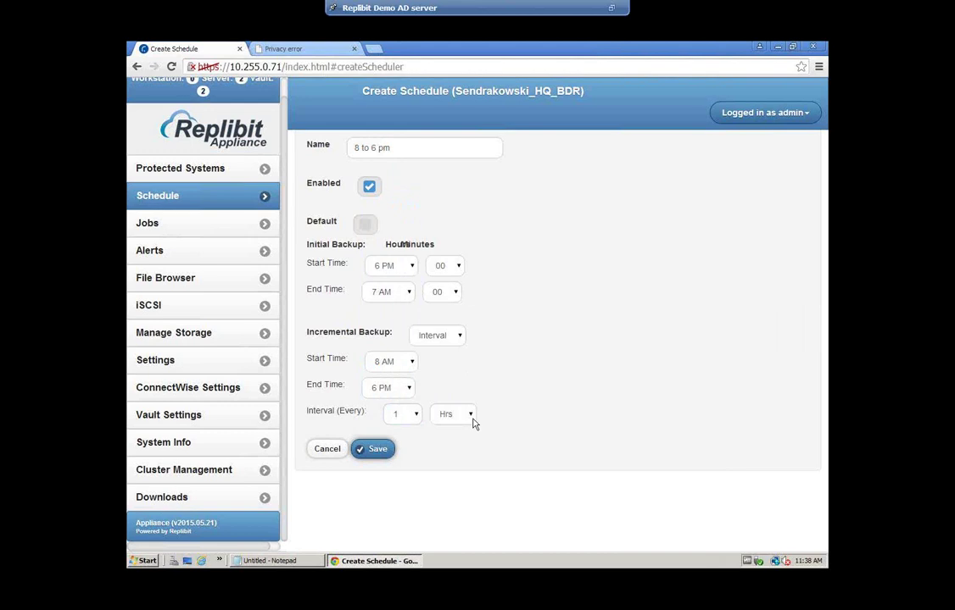
left_click(470, 422)
left_click(448, 441)
left_click(416, 414)
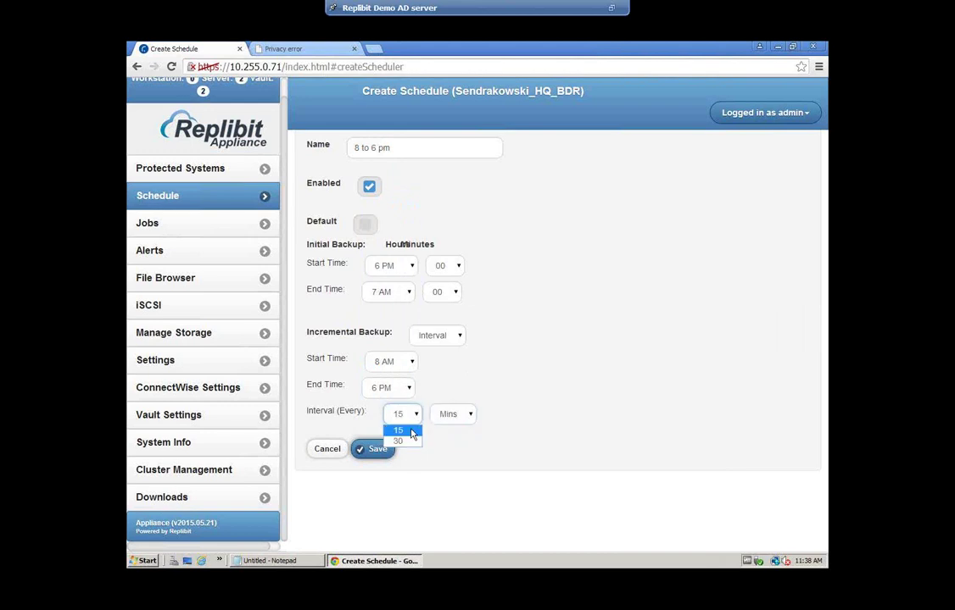
left_click(412, 432)
left_click(456, 414)
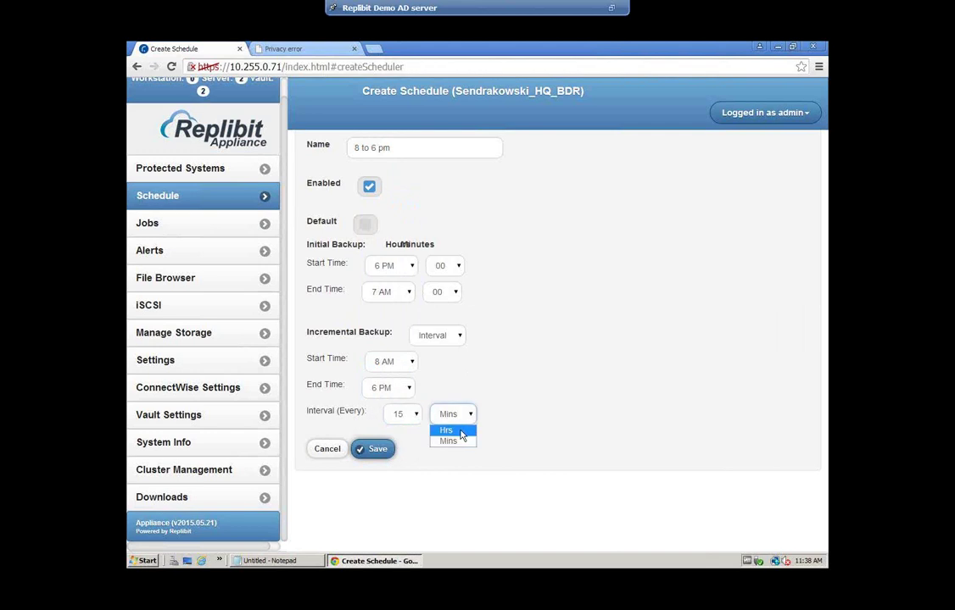
left_click(449, 430)
left_click(415, 417)
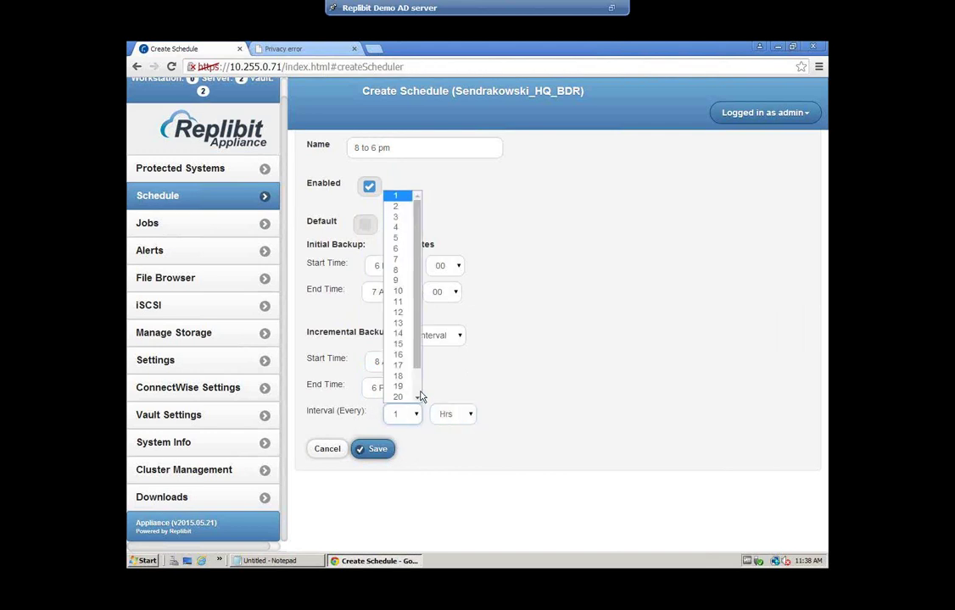
left_click(516, 402)
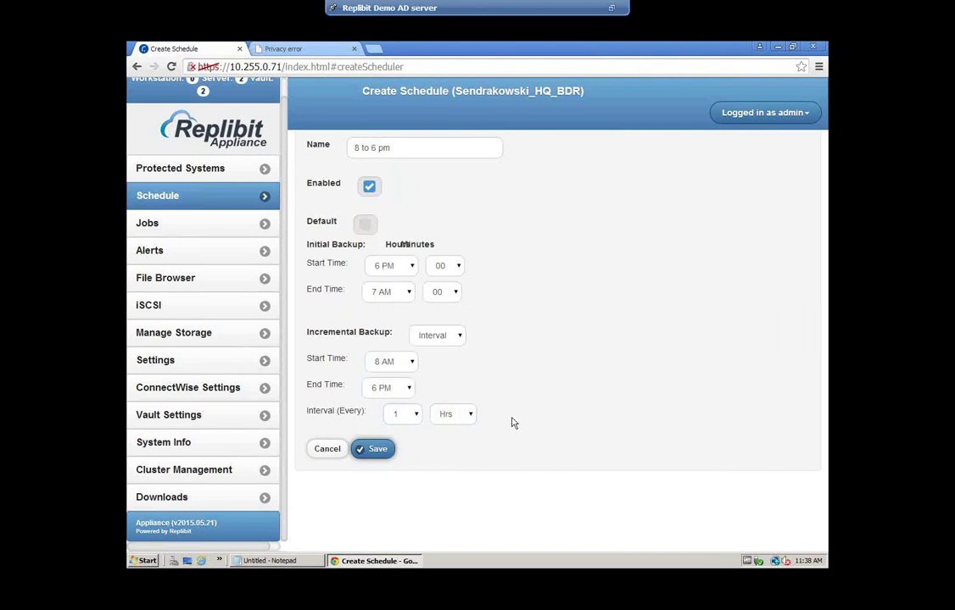
left_click(385, 452)
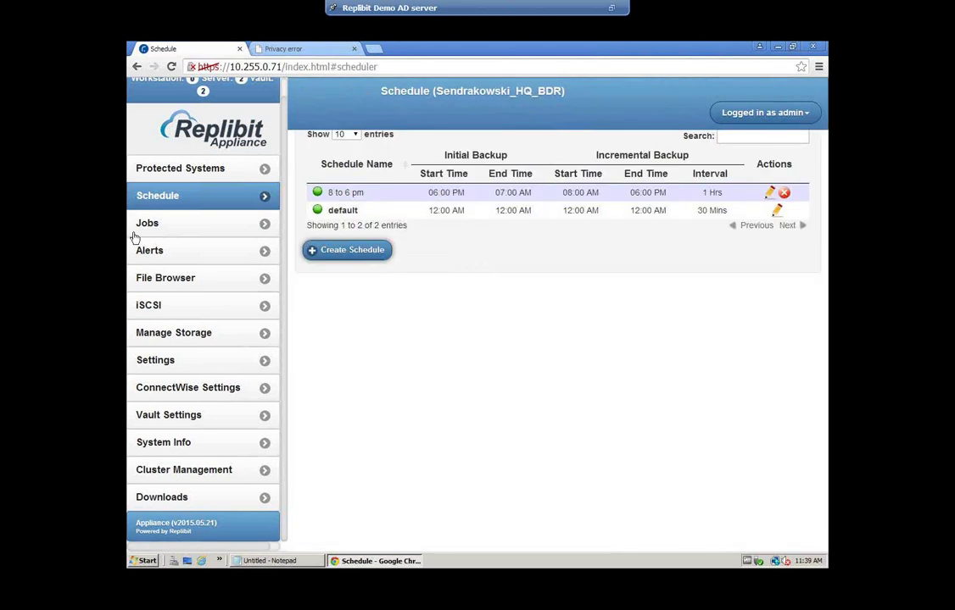
Pick '8 to 6 pm' in Epic-adserver's Schedule dropdown on Protected Systems, replacing default
left_click(187, 178)
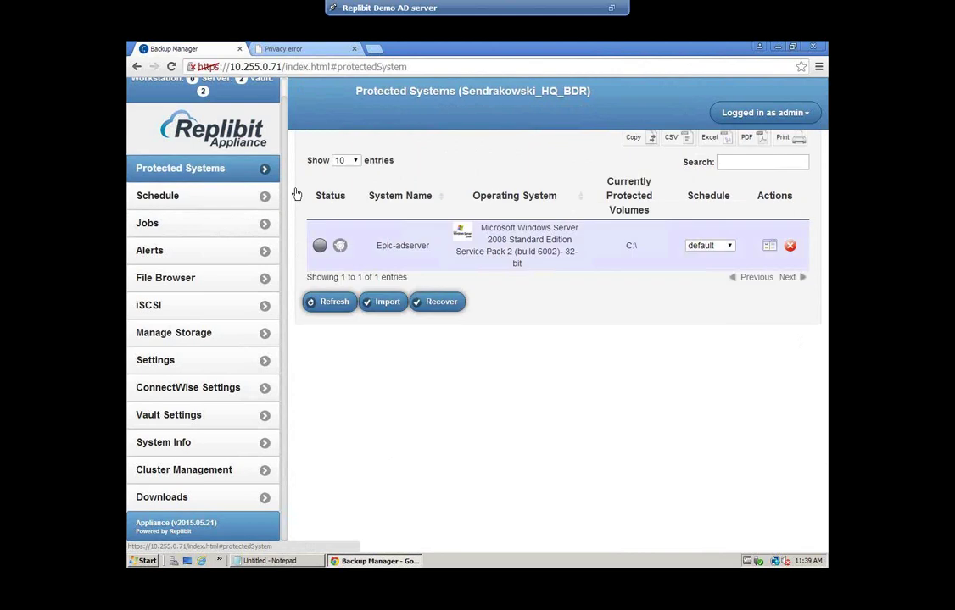
left_click(718, 246)
left_click(709, 257)
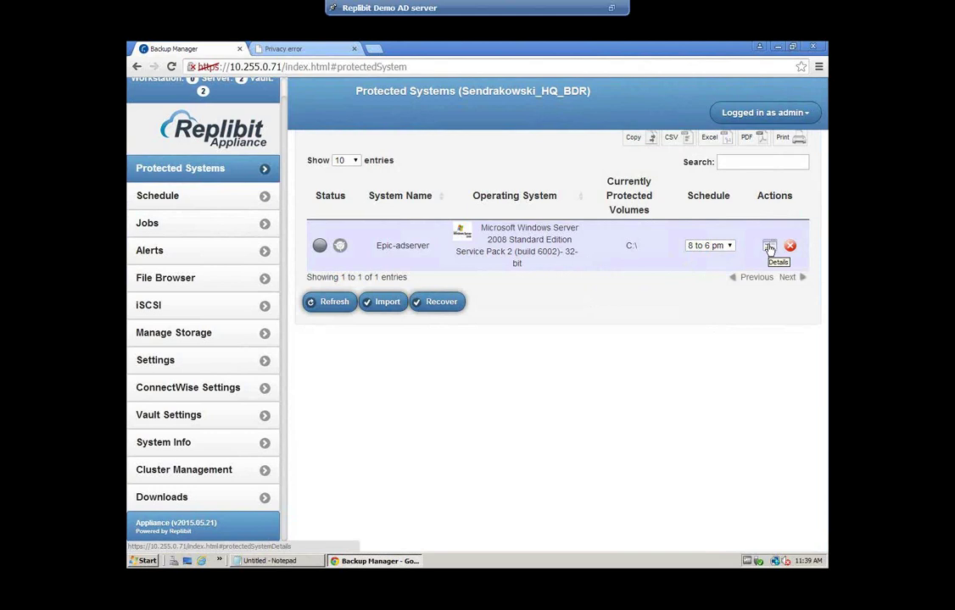
Open Epic-adserver's details, review its snapshots, and schedule a backup now
left_click(768, 247)
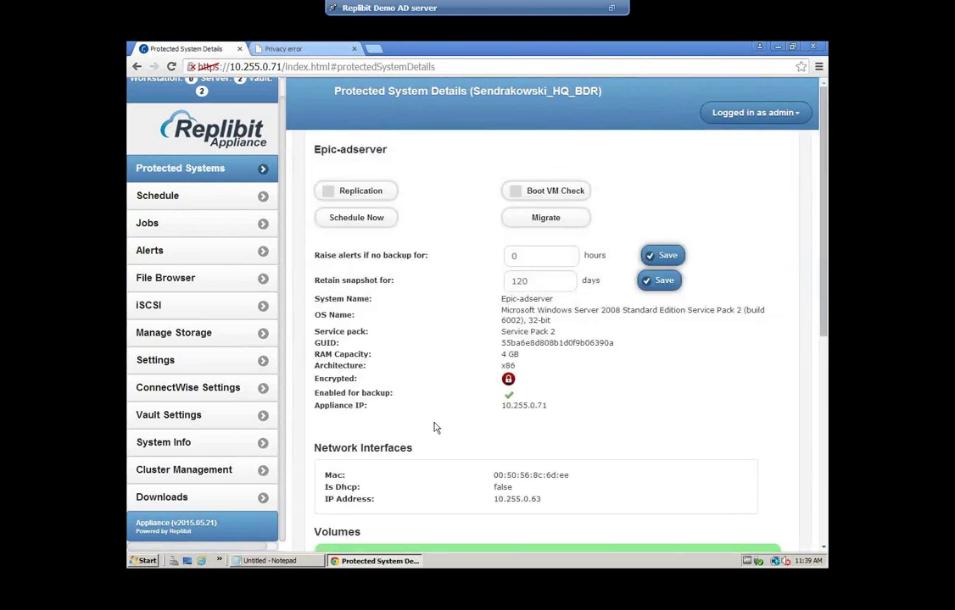
scroll(435, 427, "down", 4)
scroll(431, 447, "down", 1)
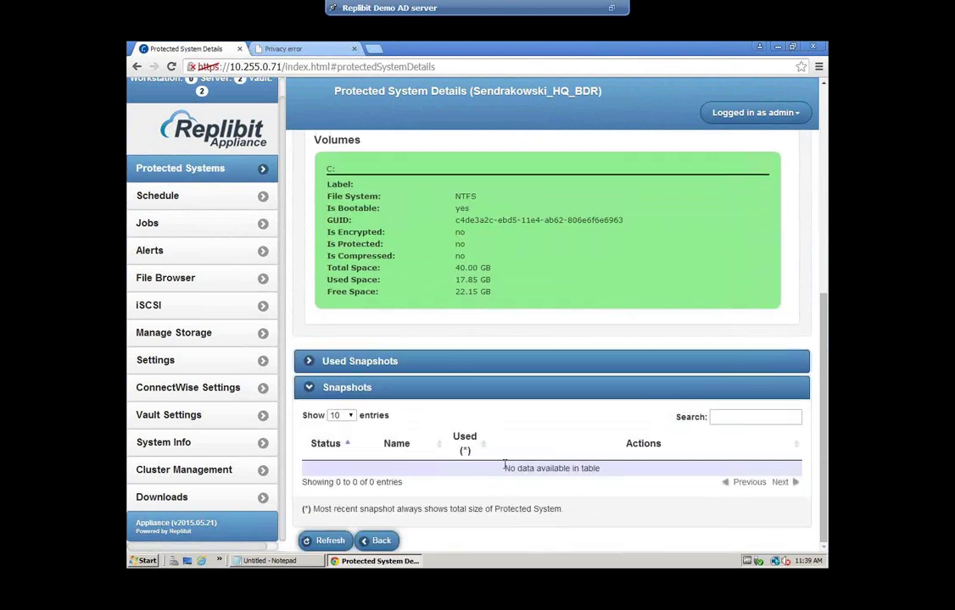
scroll(449, 396, "up", 5)
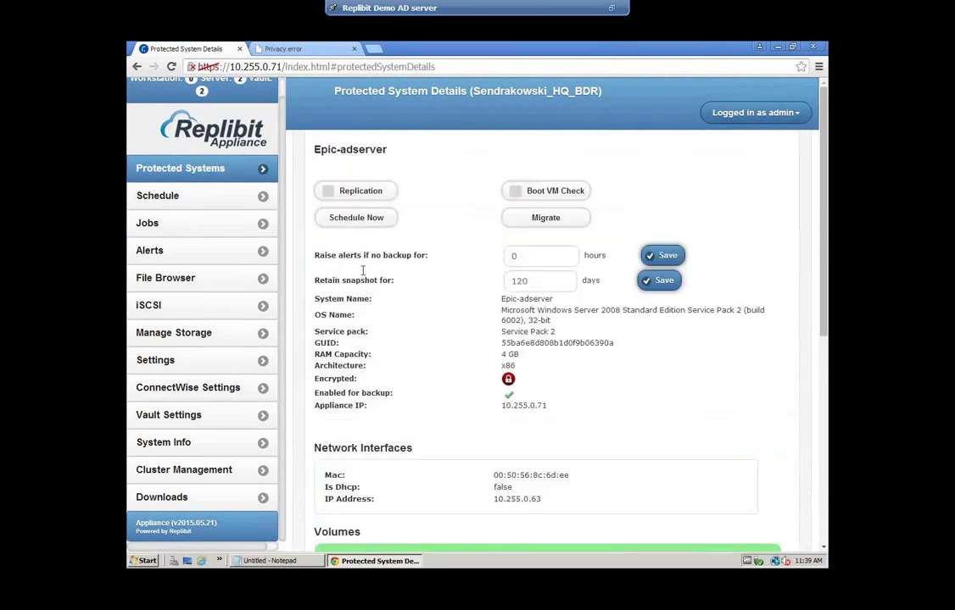
left_click(353, 223)
Refresh the Jobs list and view the Vault Replication jobs
left_click(214, 226)
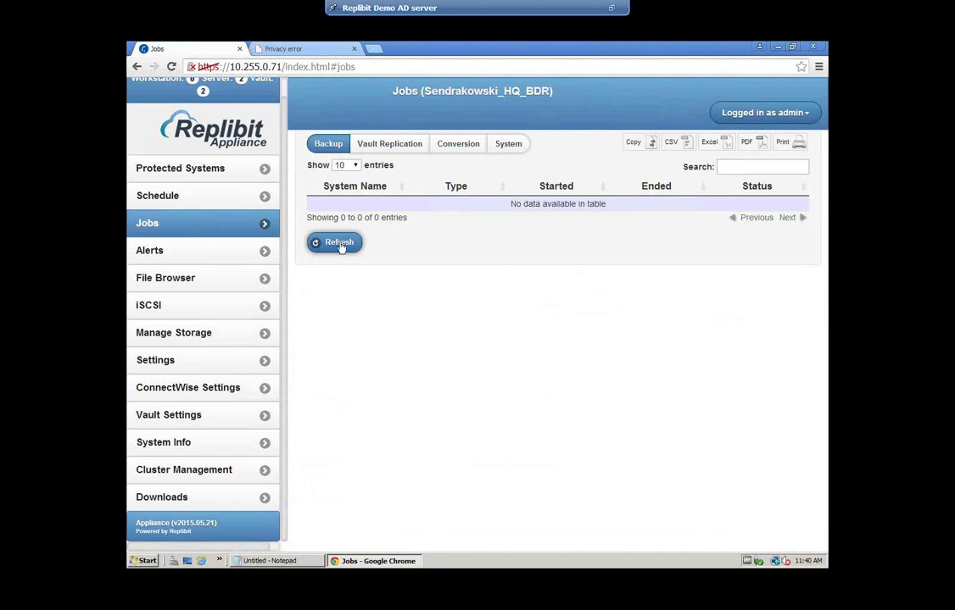
left_click(339, 246)
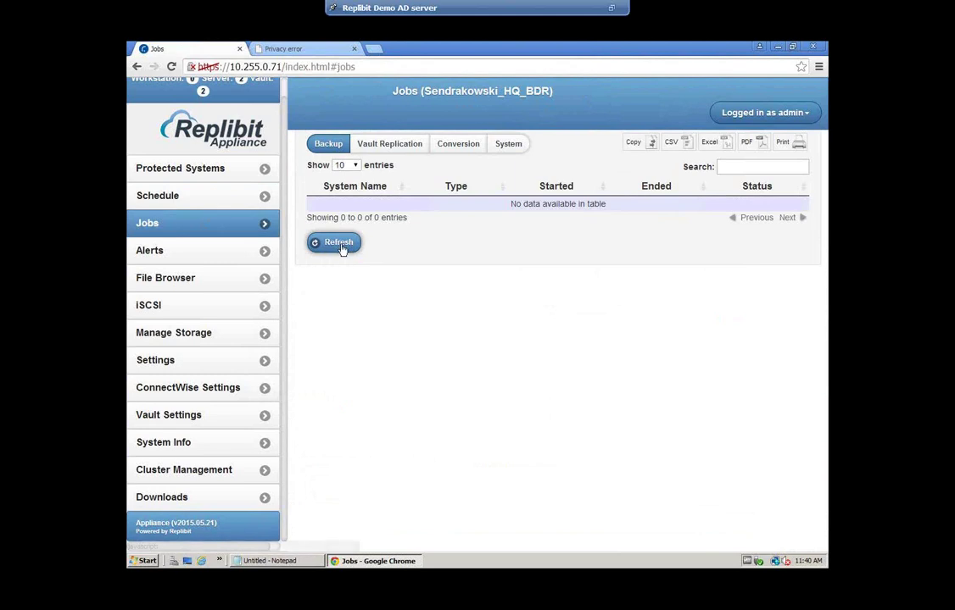
left_click(406, 150)
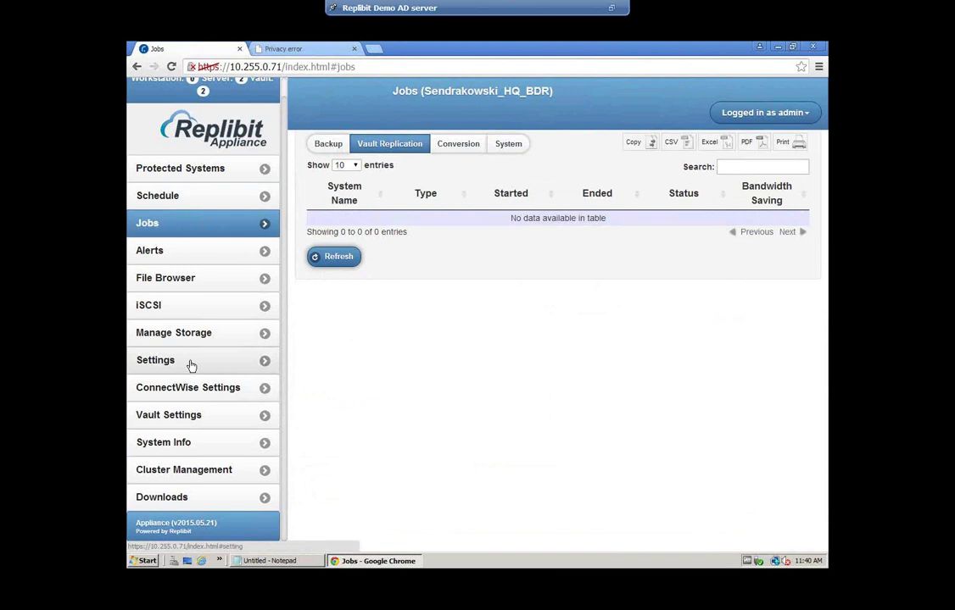
Open a blank Add Vault form in Vault Settings and switch to the vault server's tab
left_click(188, 417)
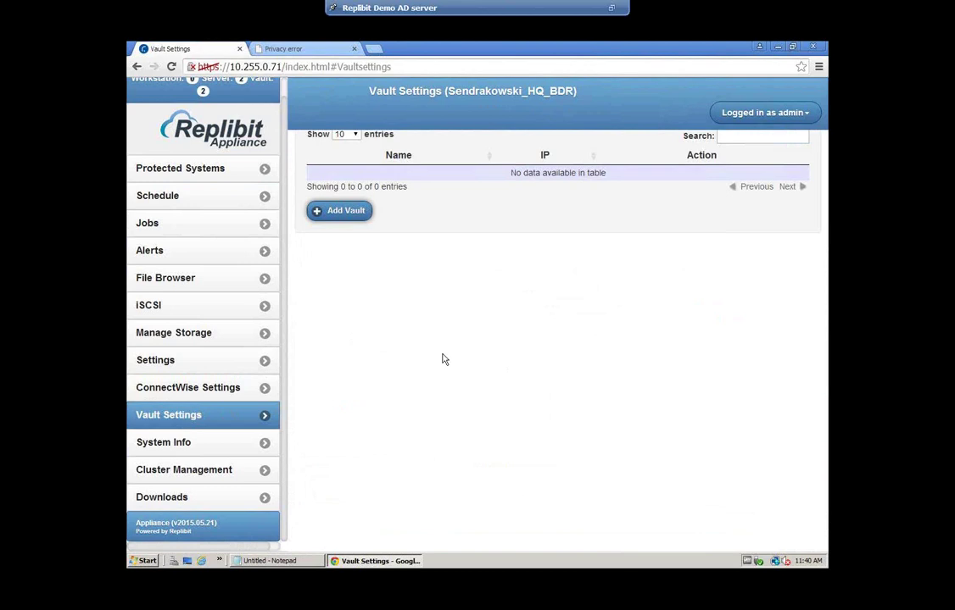
left_click(344, 214)
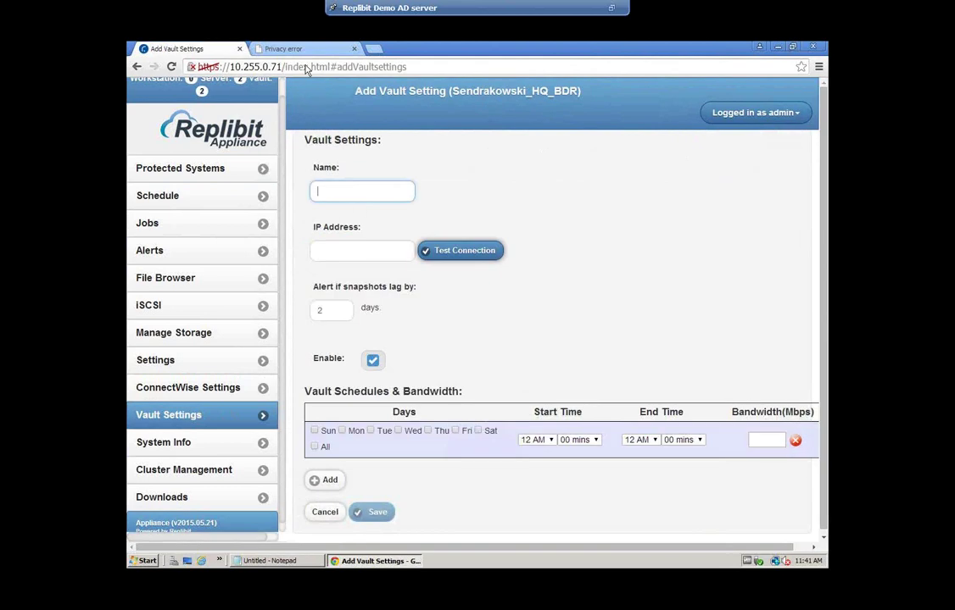
left_click(296, 49)
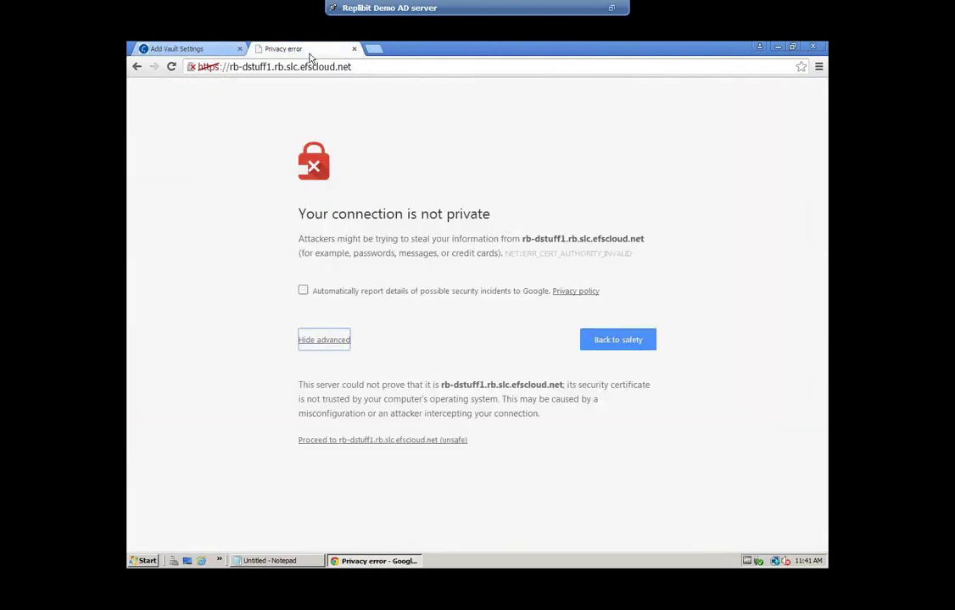
Proceed past the vault's certificate warning and sign in as admin with the account password
left_click(337, 441)
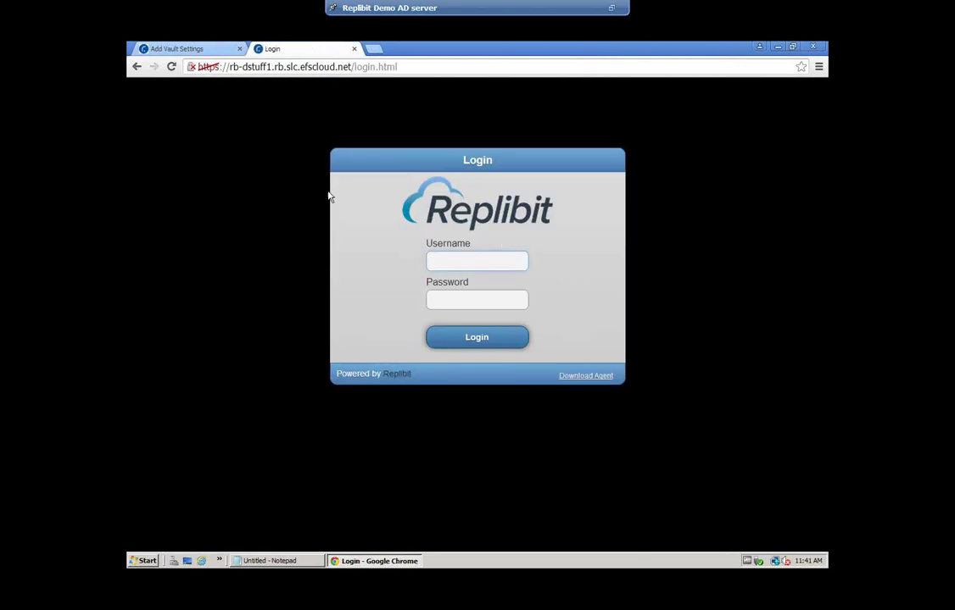
left_click(492, 260)
type("admin")
key("Tab")
type("•••••••••")
key("Return")
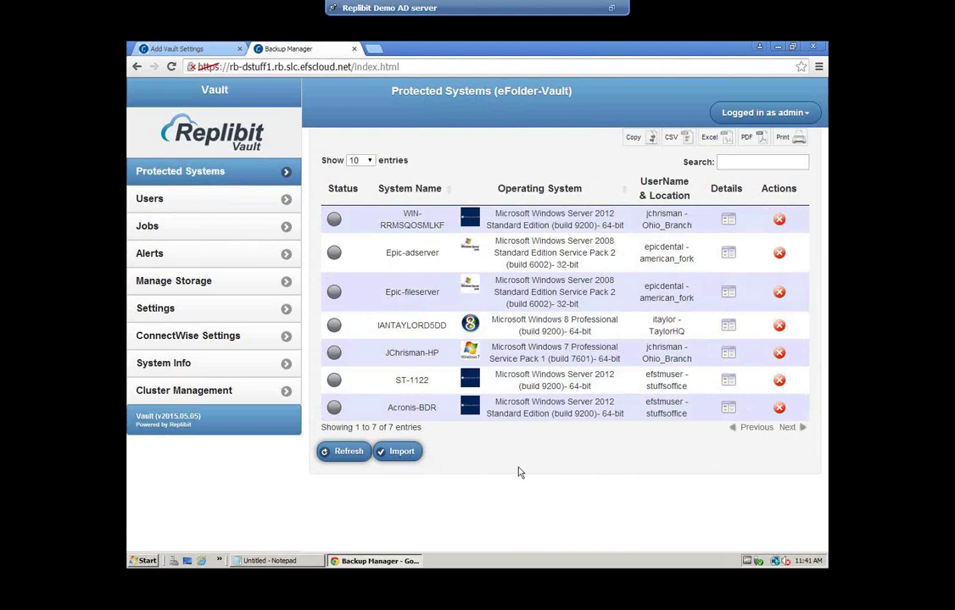
Name the vault 'eFolder Replibit Vault', paste rb-dstuff1.rb.slc.efscloud.net as its address, and test the connection
left_click(217, 50)
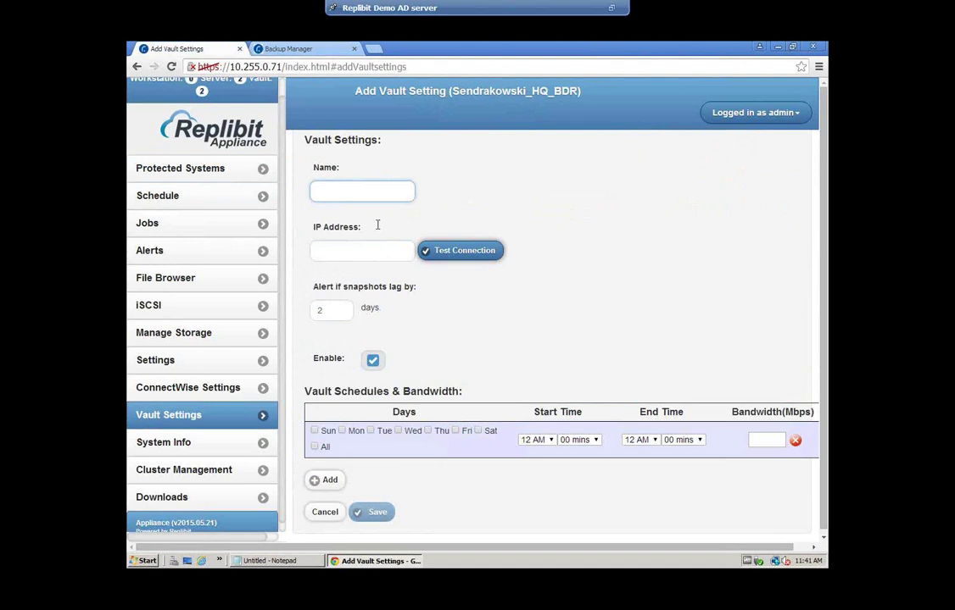
type("enol")
type("der R")
type("ep")
type("libit ")
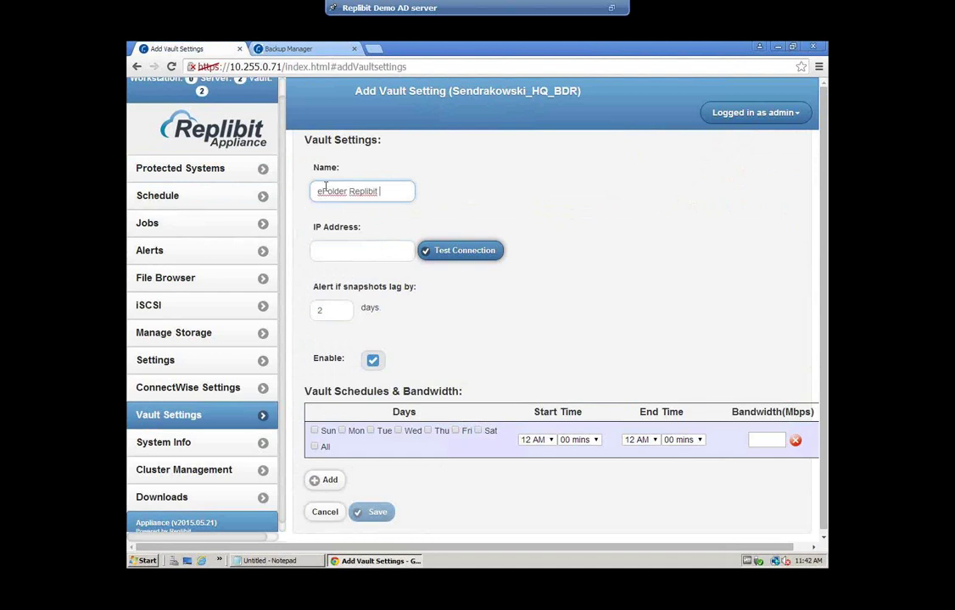
type("Vault")
left_click(409, 250)
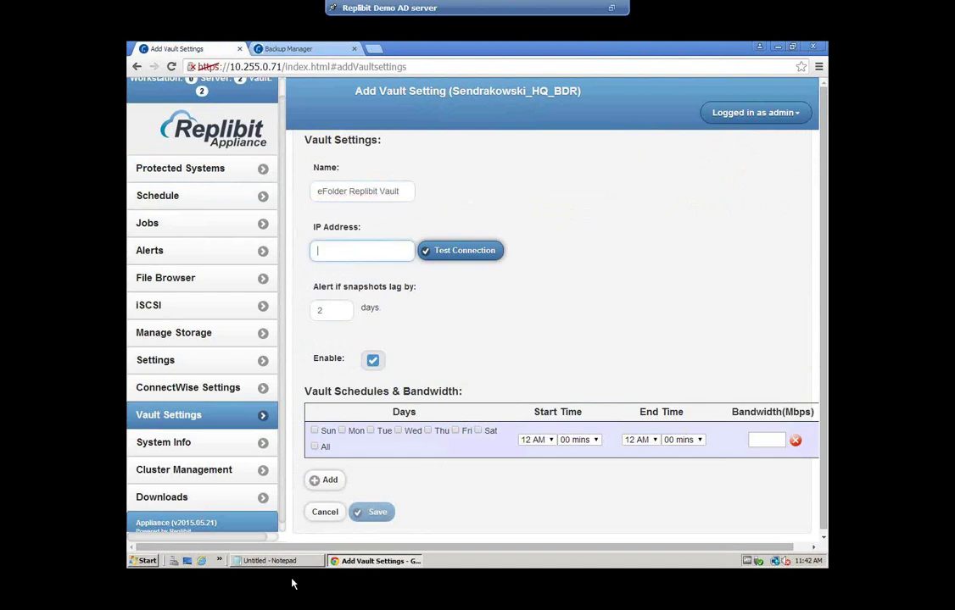
left_click(269, 560)
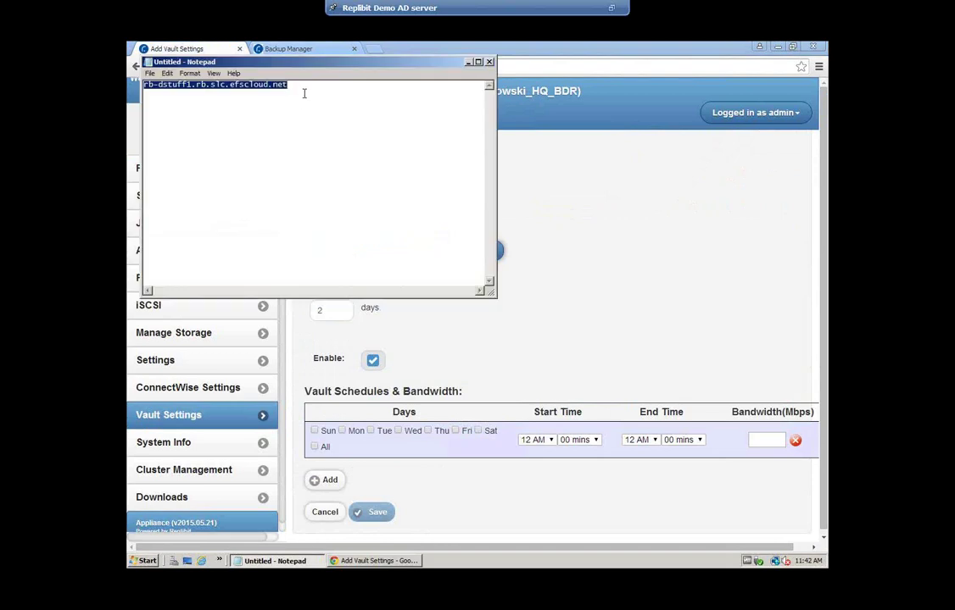
left_click(467, 62)
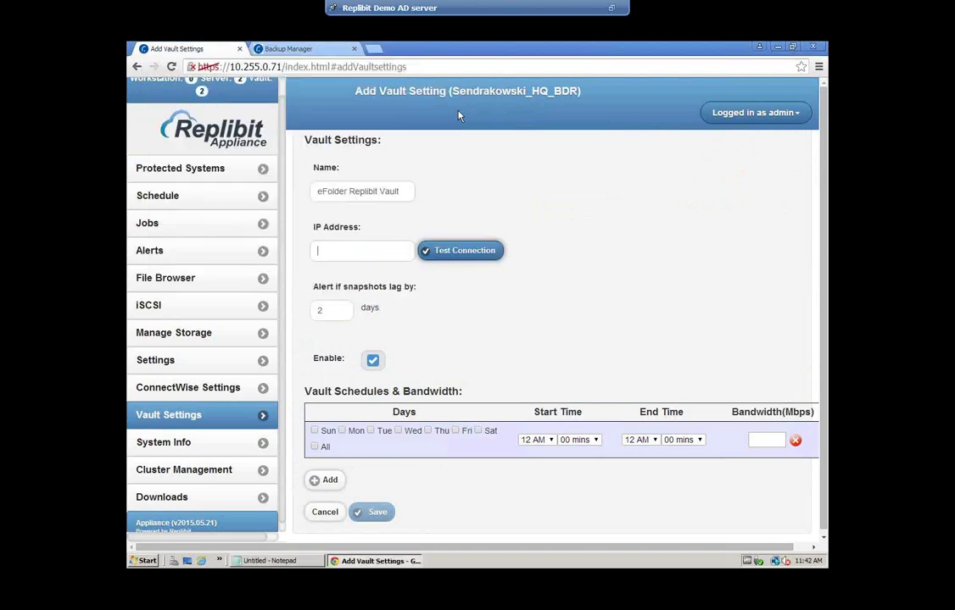
left_click(354, 249)
key("ctrl+v")
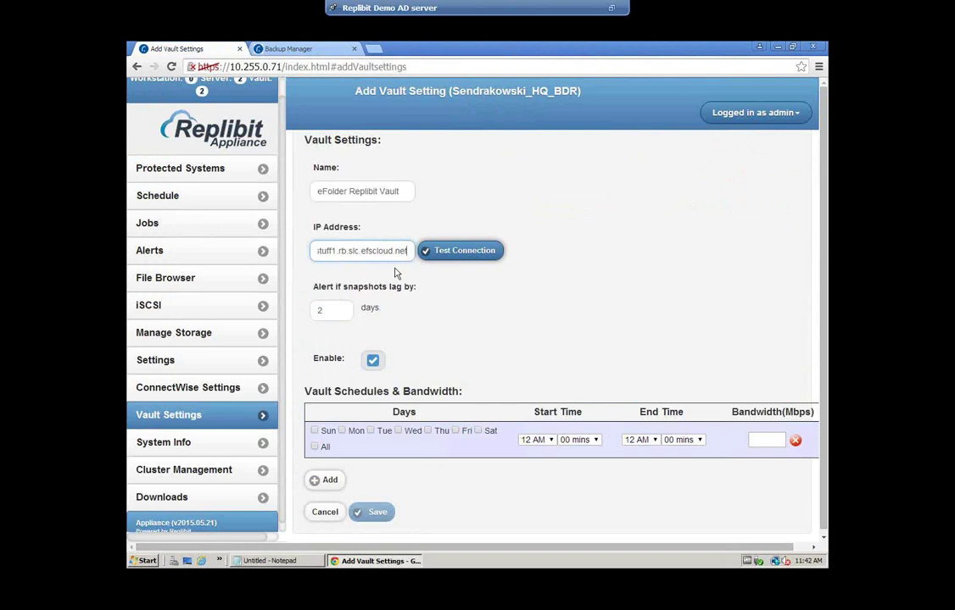
left_click(464, 251)
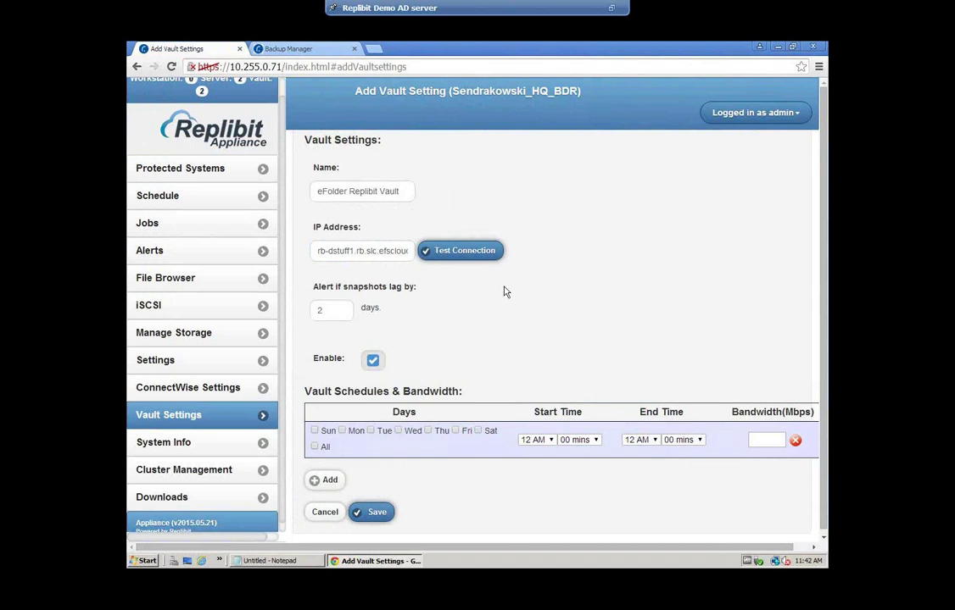
Review WIN-RRMSQOSMLKF's details and snapshots in the vault, then go back to the Add Vault Settings form
left_click(288, 48)
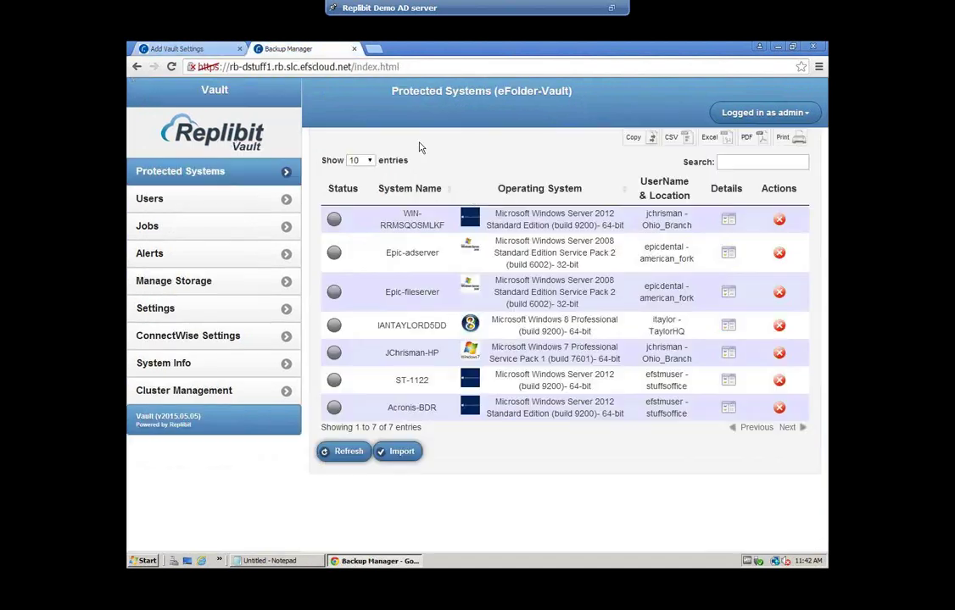
left_click(813, 224)
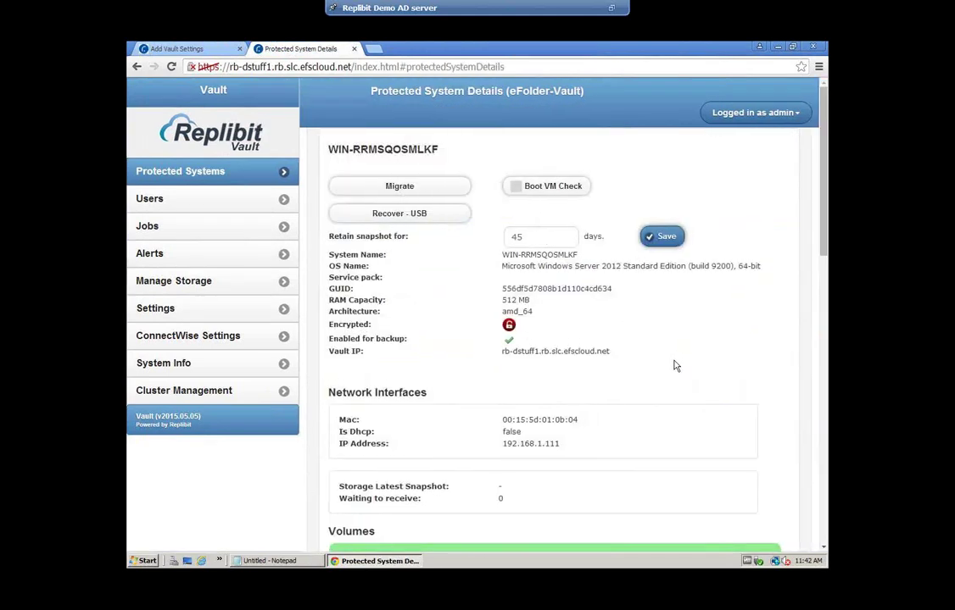
scroll(675, 365, "down", 5)
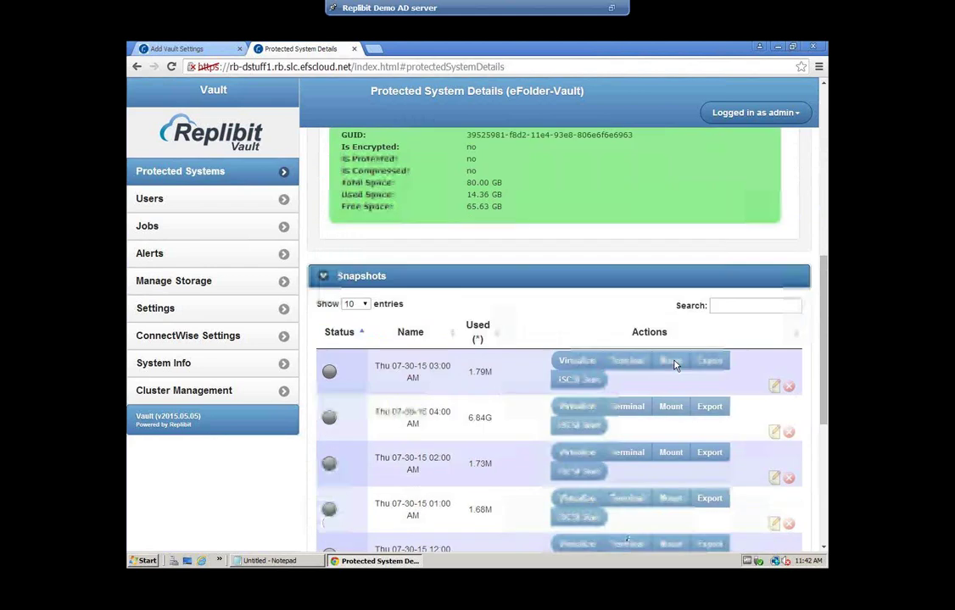
scroll(675, 365, "down", 2)
scroll(675, 365, "up", 3)
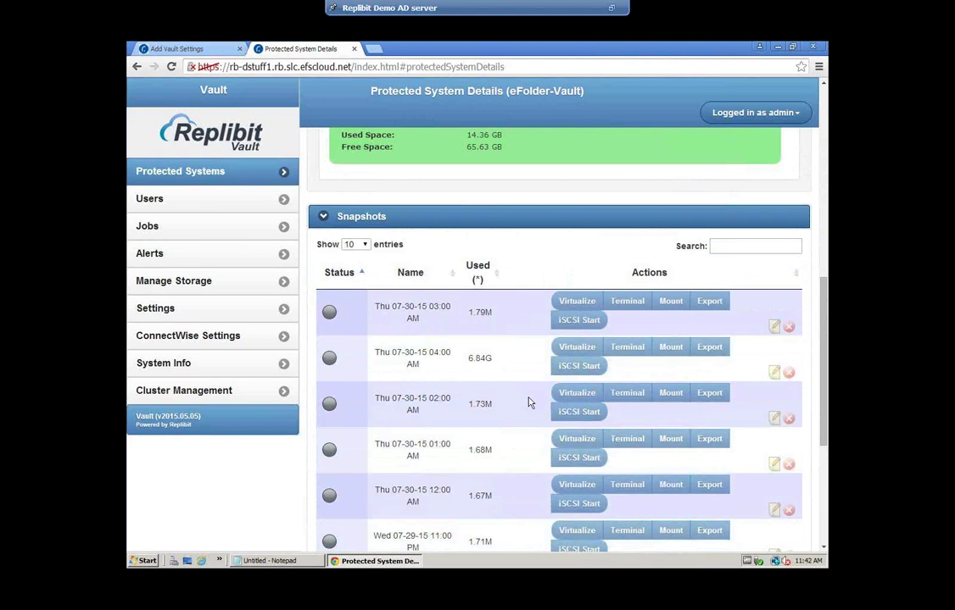
scroll(465, 353, "up", 2)
scroll(529, 404, "down", 2)
scroll(525, 404, "up", 4)
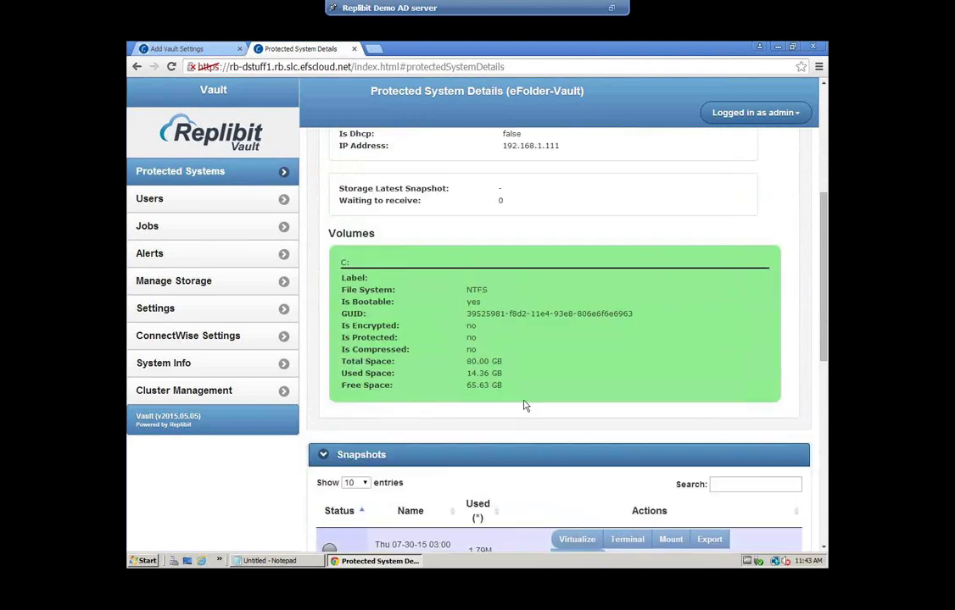
scroll(523, 405, "down", 3)
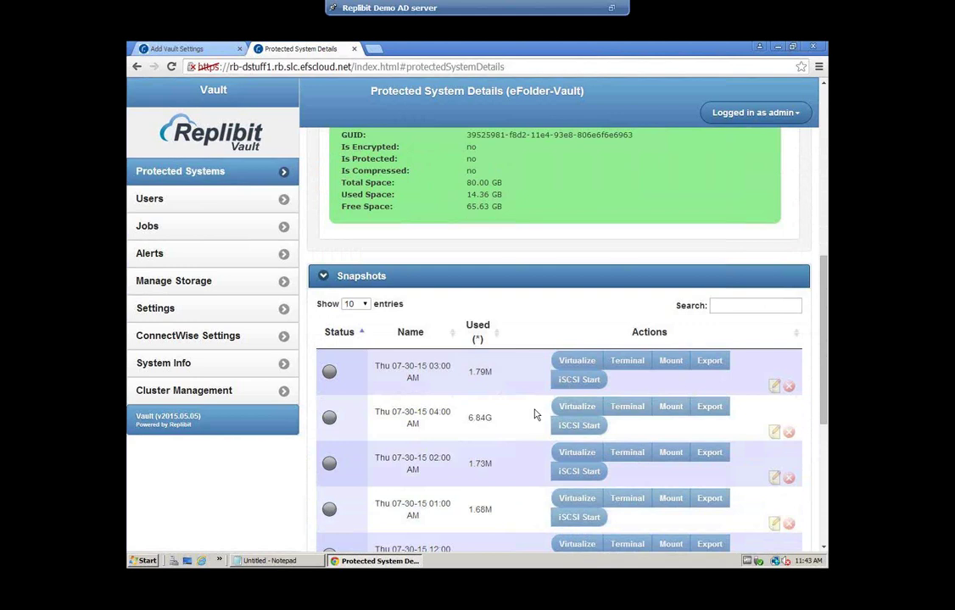
scroll(534, 413, "down", 5)
scroll(529, 410, "up", 1)
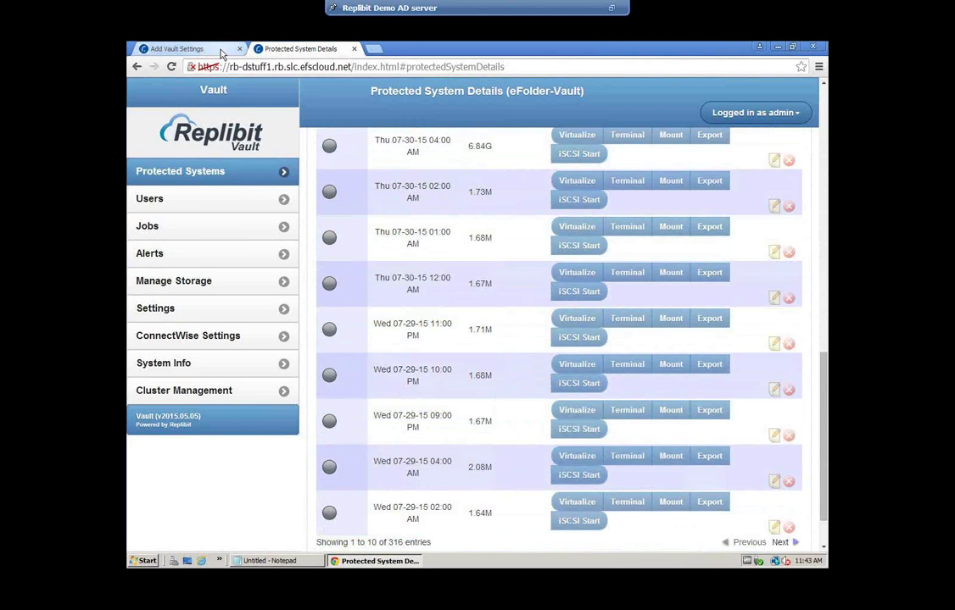
left_click(182, 49)
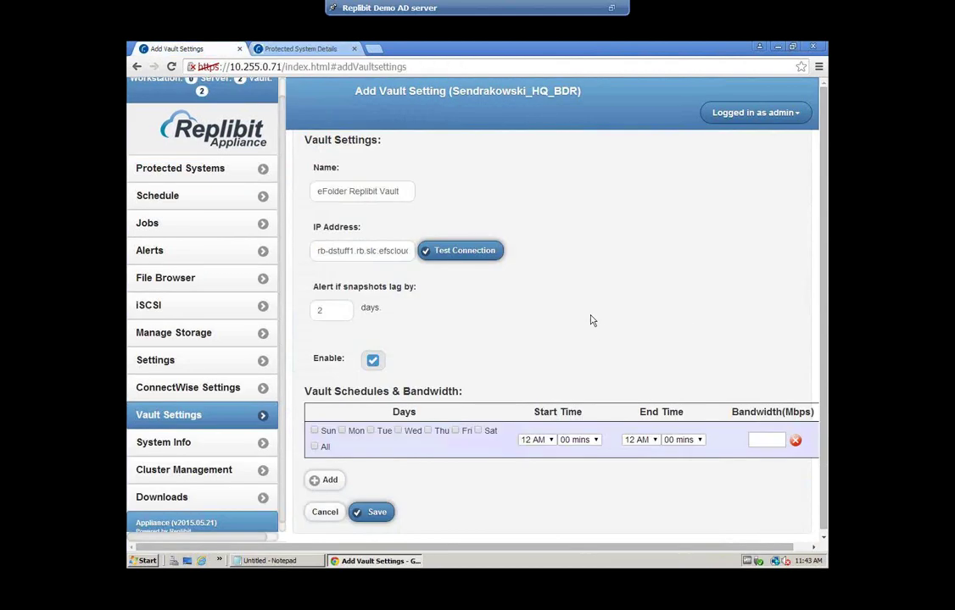
Schedule the vault for all days with a 5 Mbps bandwidth limit and save it
left_click(314, 448)
left_click(762, 440)
type("5")
left_click(376, 510)
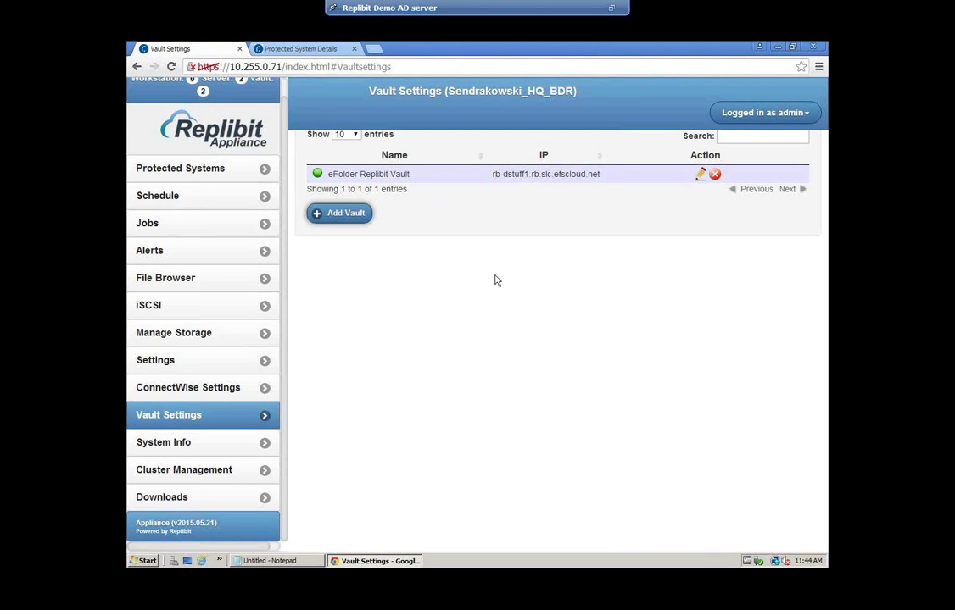
Turn on Epic-adserver's replication with eFolder Replibit Vault as target, no base snapshot, and save the schedule
left_click(194, 171)
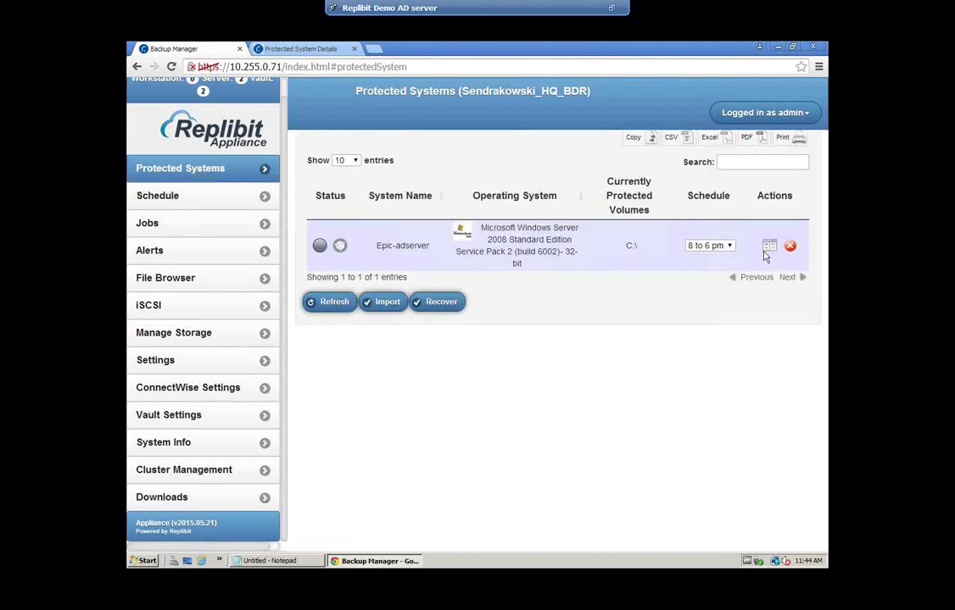
left_click(765, 250)
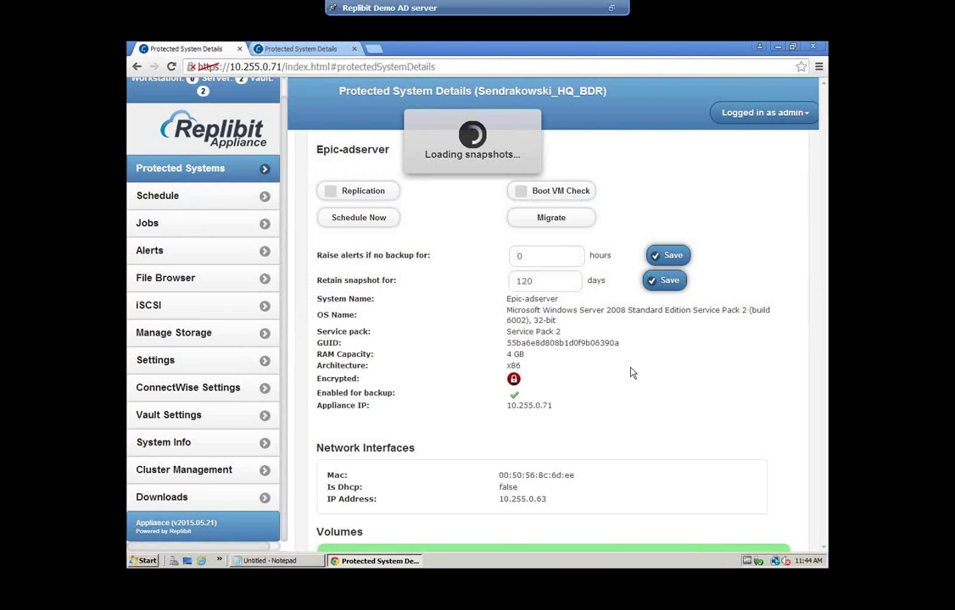
left_click(333, 194)
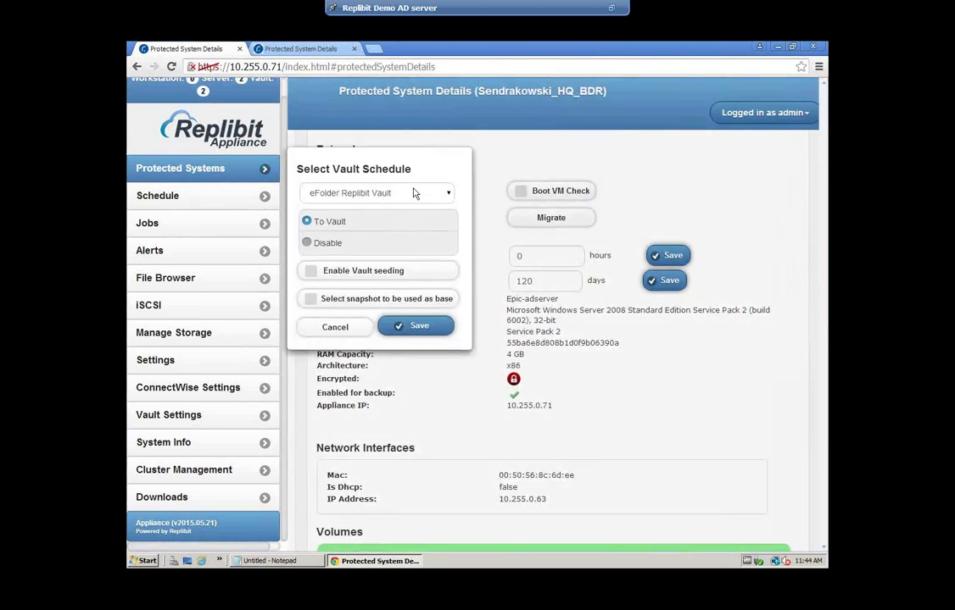
left_click(414, 195)
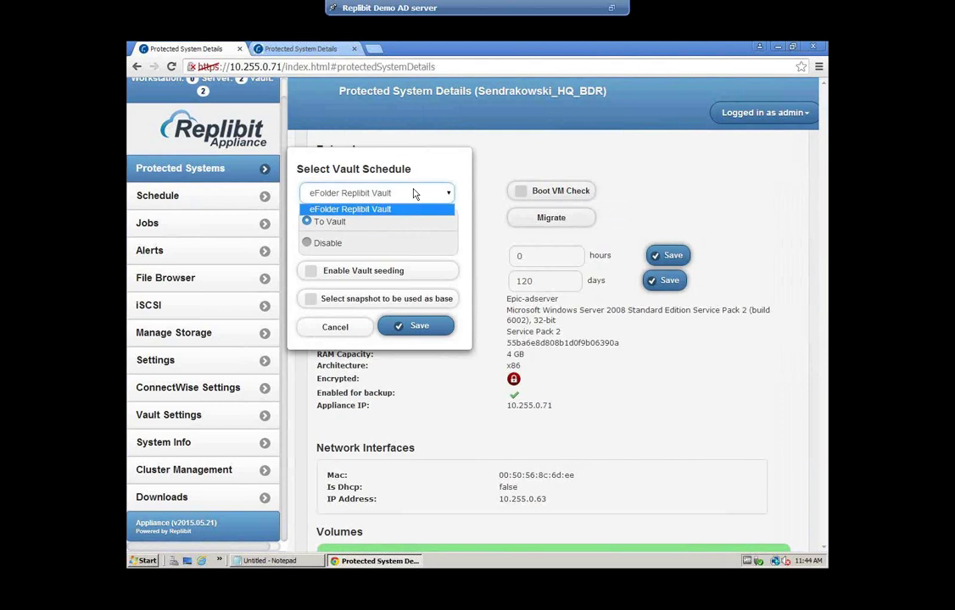
left_click(414, 194)
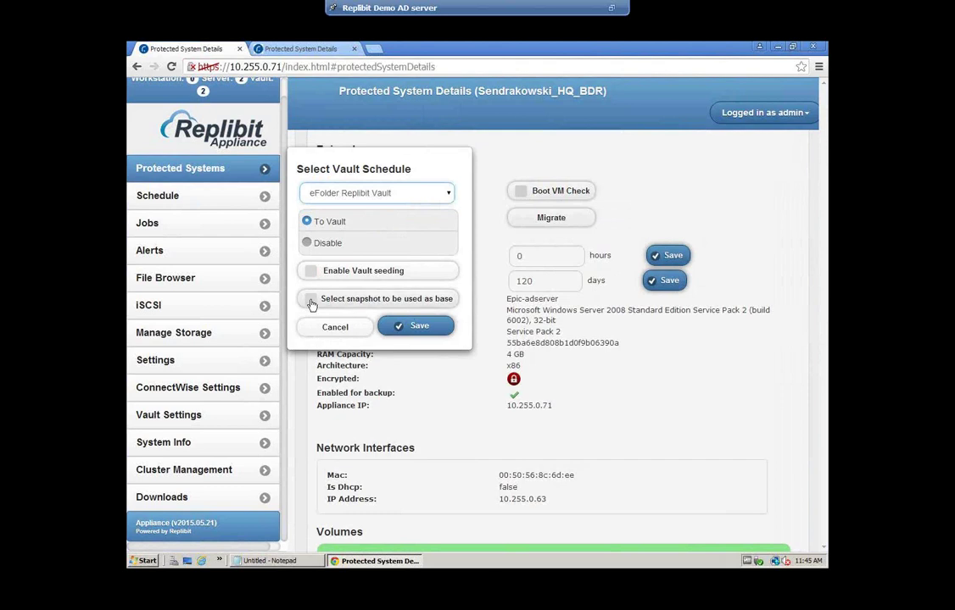
left_click(312, 301)
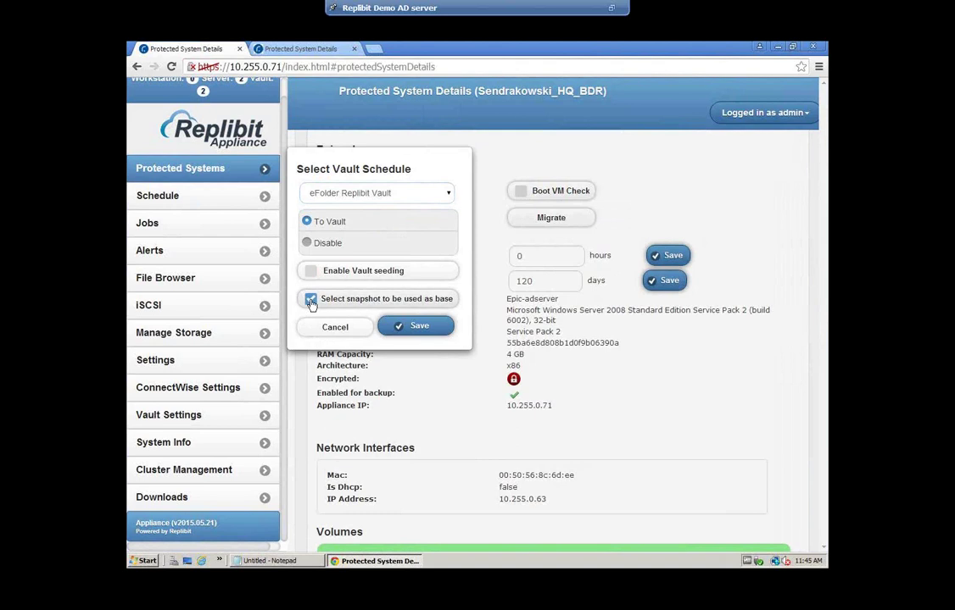
left_click(312, 302)
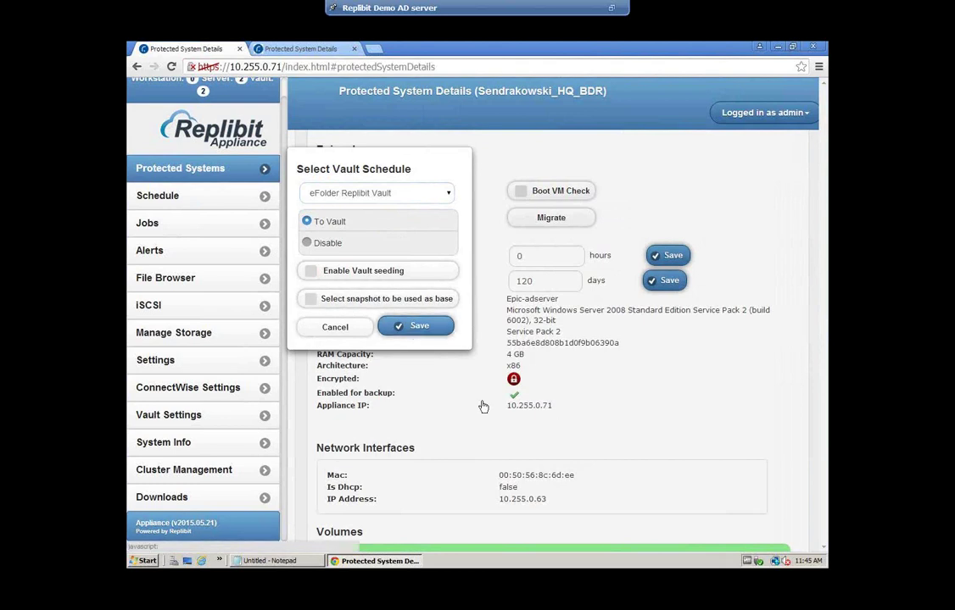
left_click(416, 325)
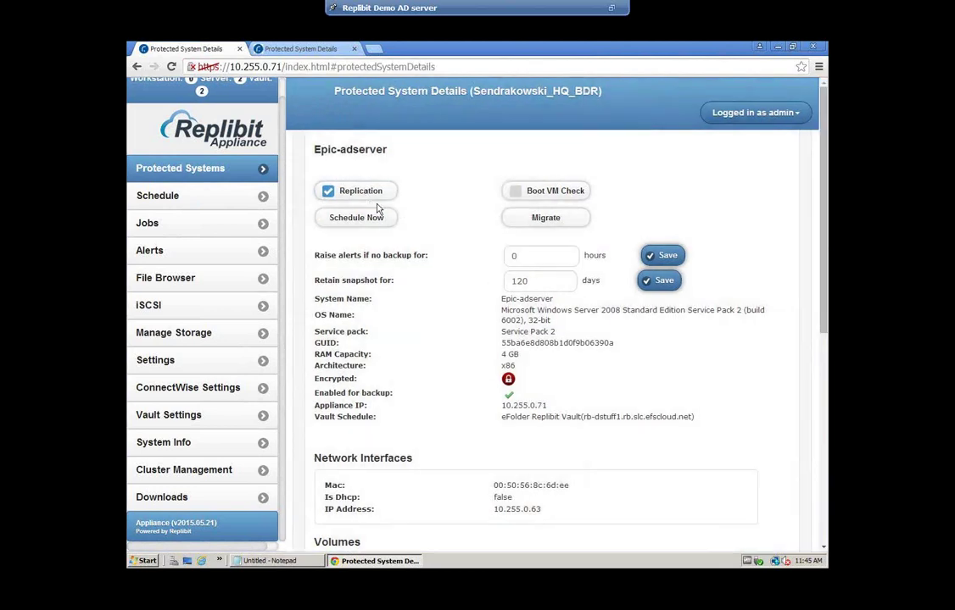
Enable Boot VM Check for Epic-adserver, entering its encryption password and agreeing to store it
left_click(519, 193)
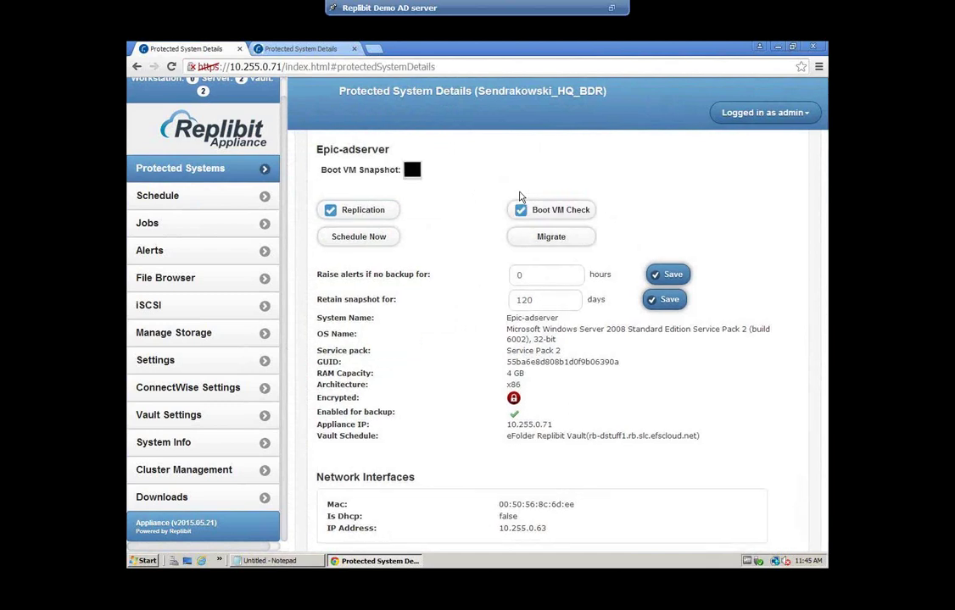
left_click(436, 238)
scroll(458, 246, "down", 1)
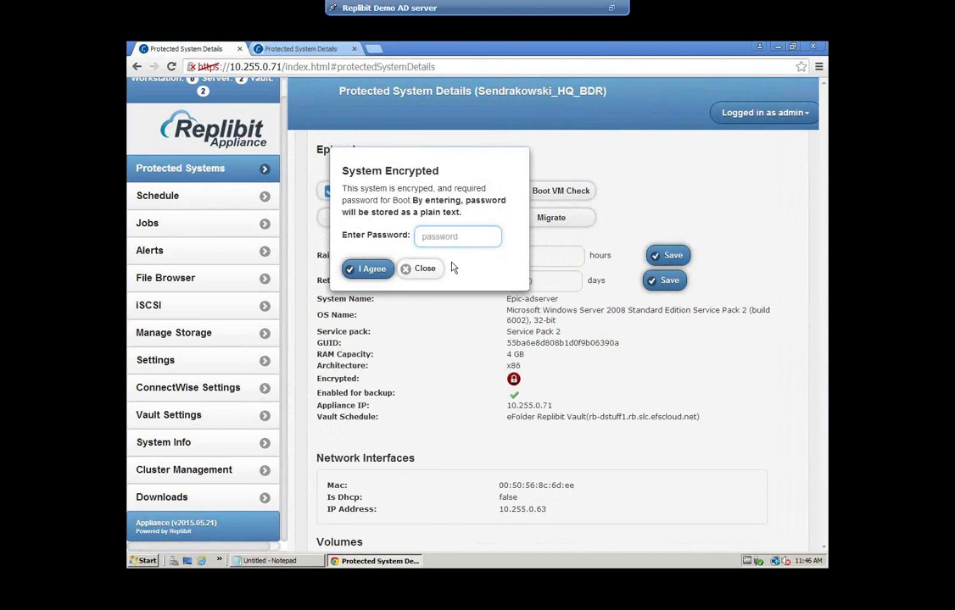
type("*********")
left_click(370, 269)
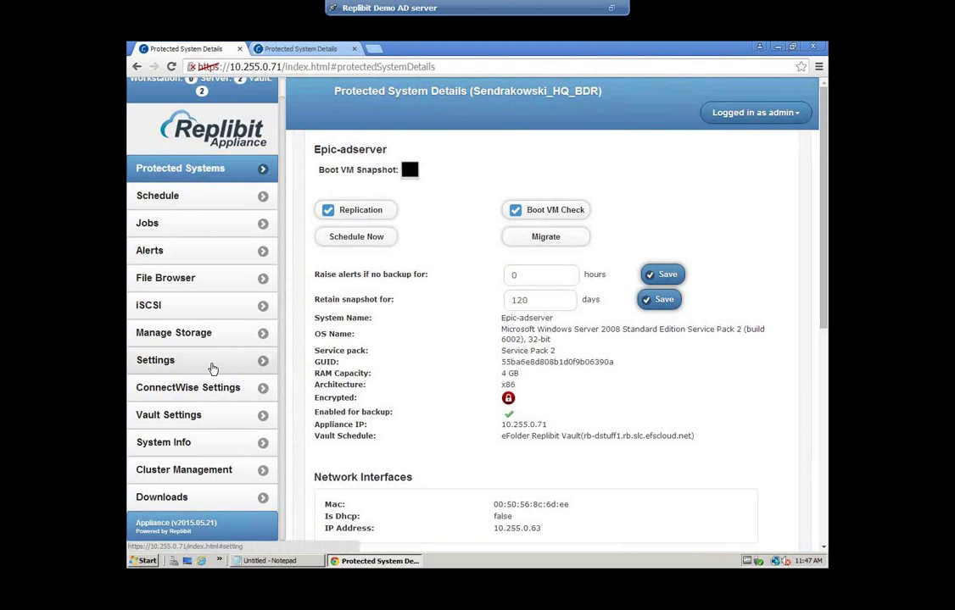
Open the Jobs page to see Epic-adserver's full backup running at 36%
left_click(225, 229)
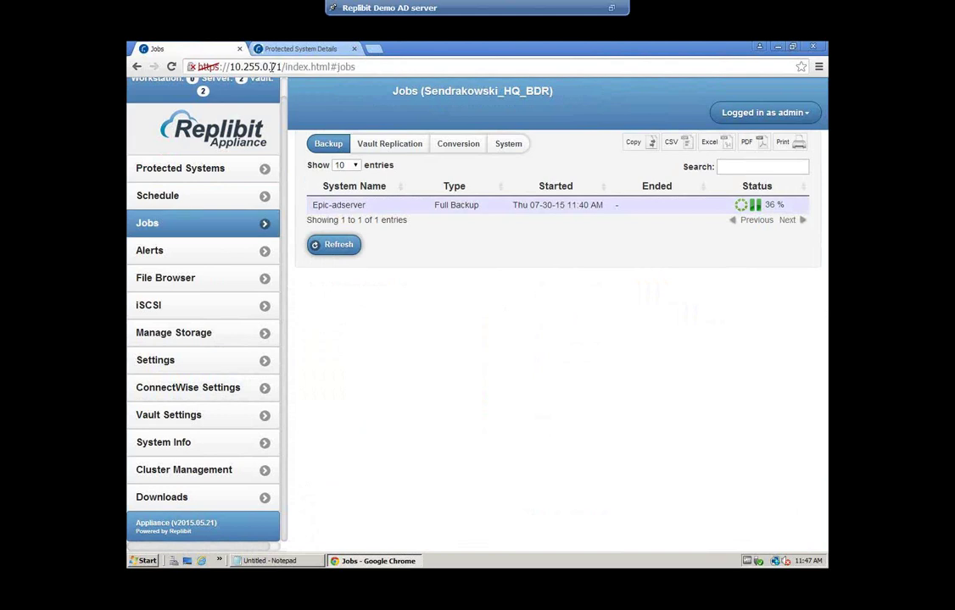
Change the address to 10.255.0.64 and proceed past Chrome's certificate warning
left_click_drag(271, 66, 368, 70)
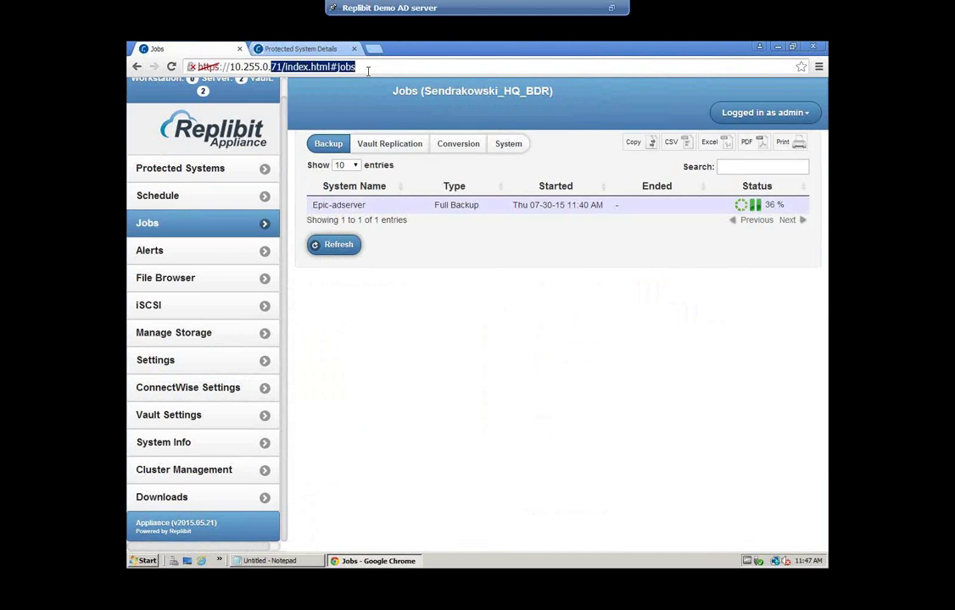
type("64")
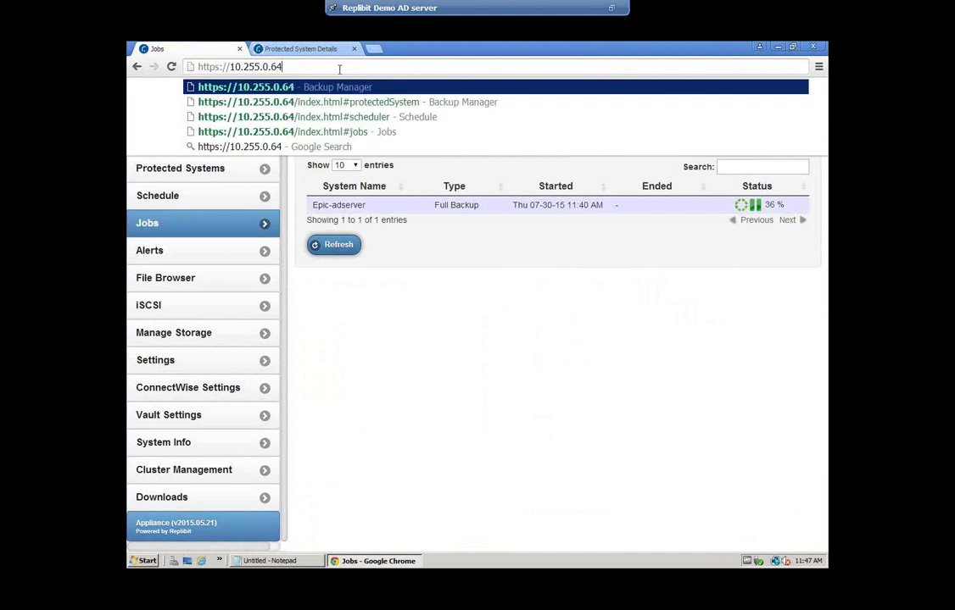
key("Return")
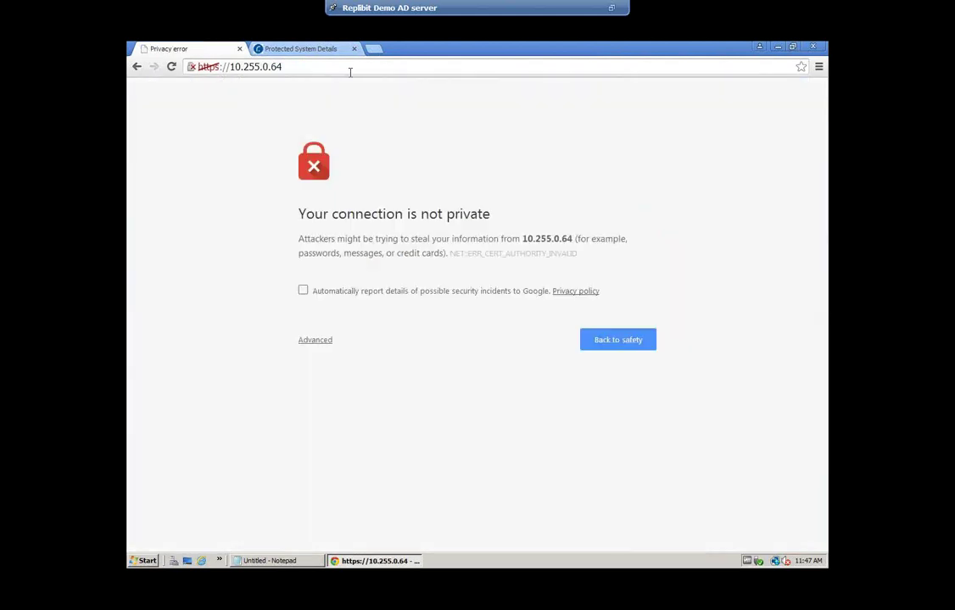
left_click(322, 342)
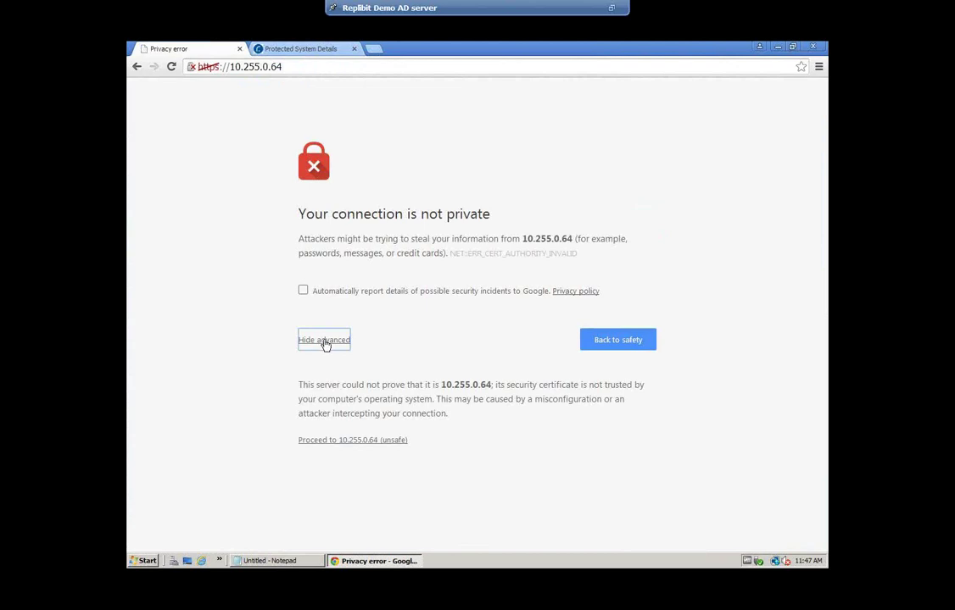
left_click(332, 447)
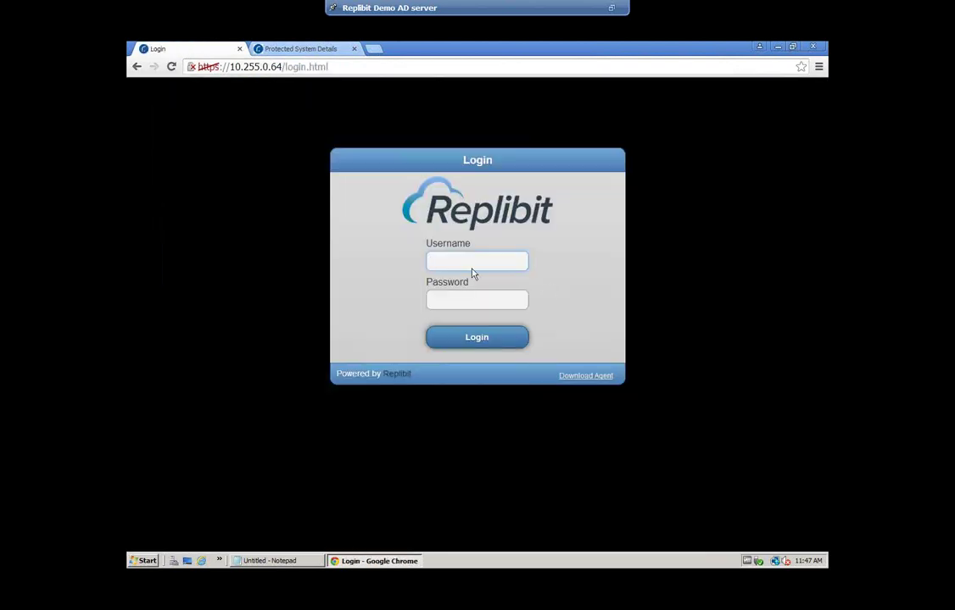
Log in to the appliance as admin with the account password
left_click(473, 263)
type("admin")
key("Tab")
type("•••••••••")
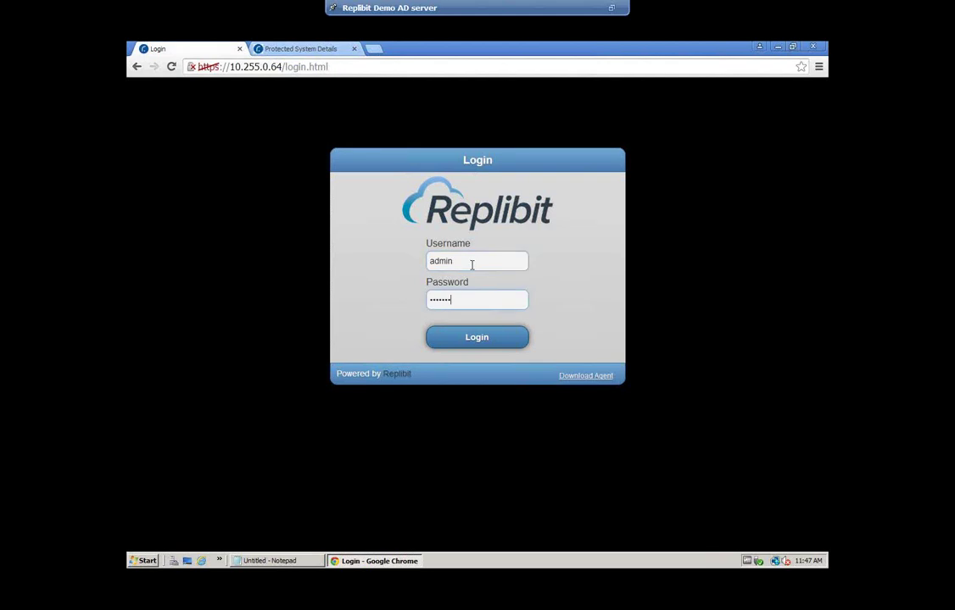
left_click(486, 336)
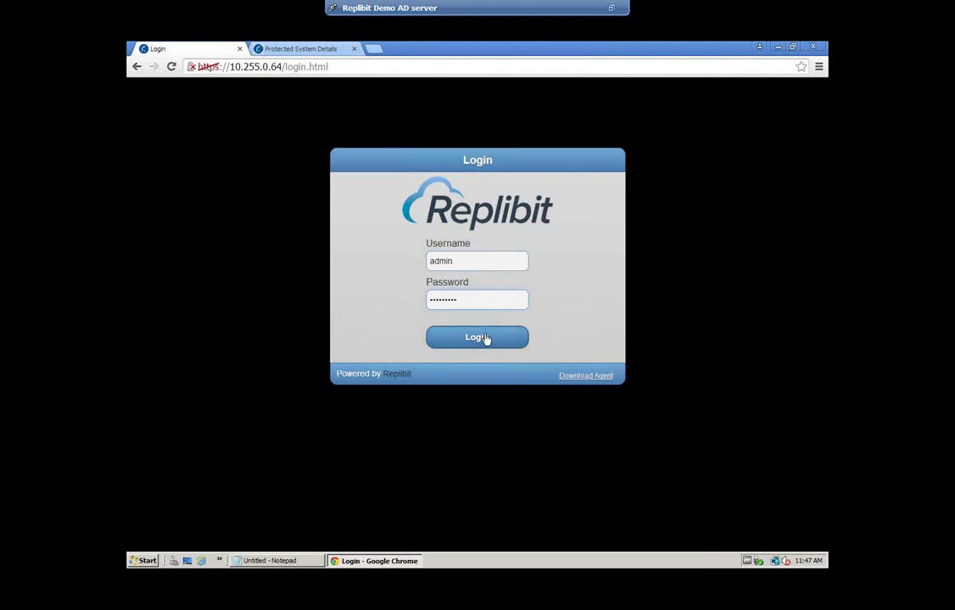
Replace the rejected password with the correct one and log in again
key("shift+Tab")
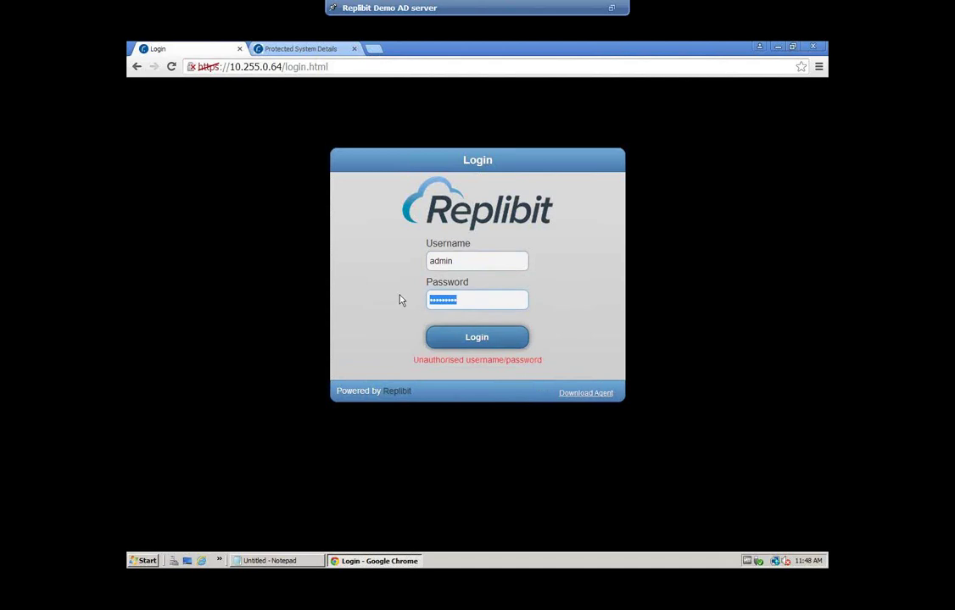
key("BackSpace")
type("password")
left_click(465, 337)
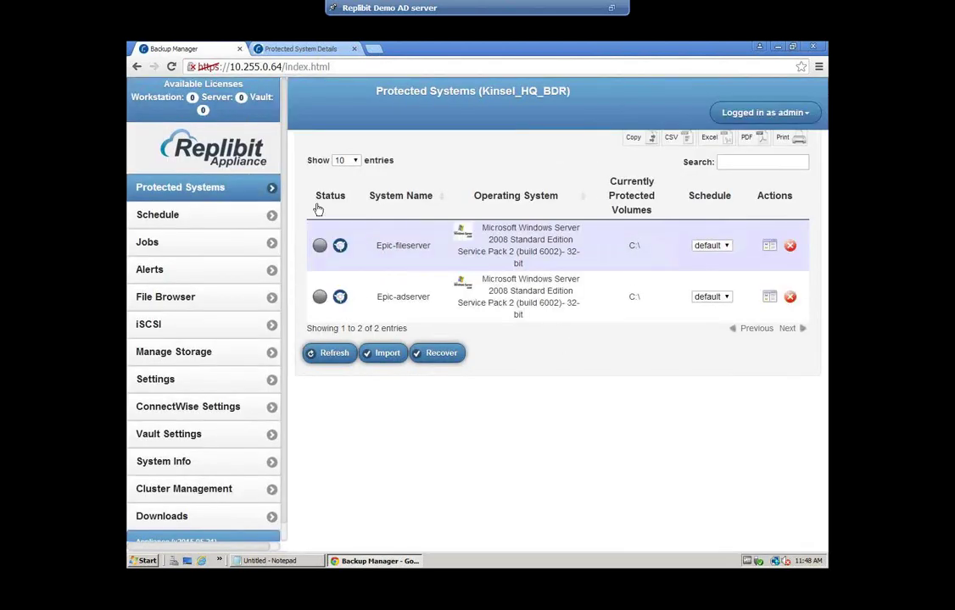
Open Epic-fileserver's details and scroll down the page
left_click(771, 248)
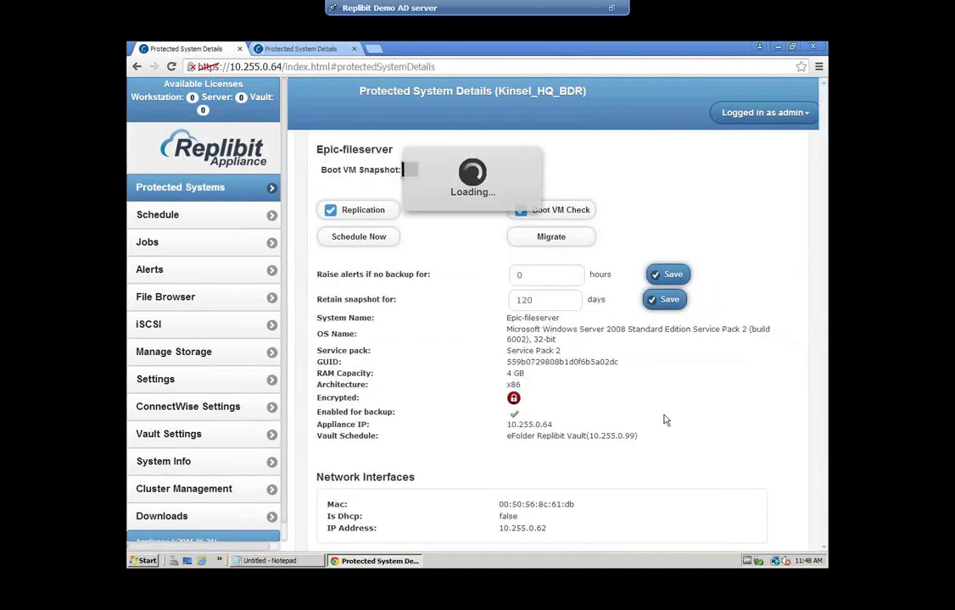
scroll(664, 420, "down", 5)
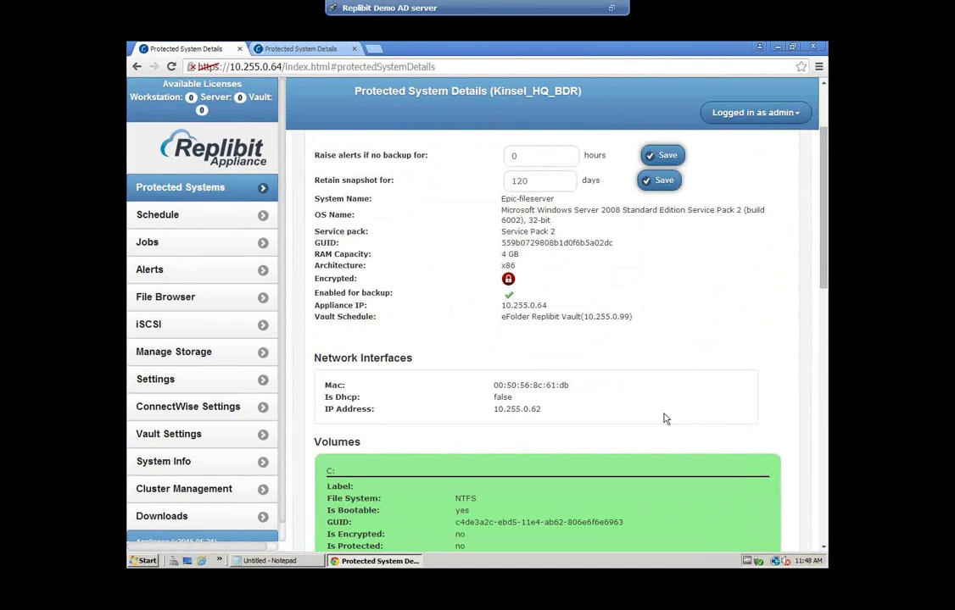
scroll(665, 418, "down", 2)
scroll(508, 339, "down", 1)
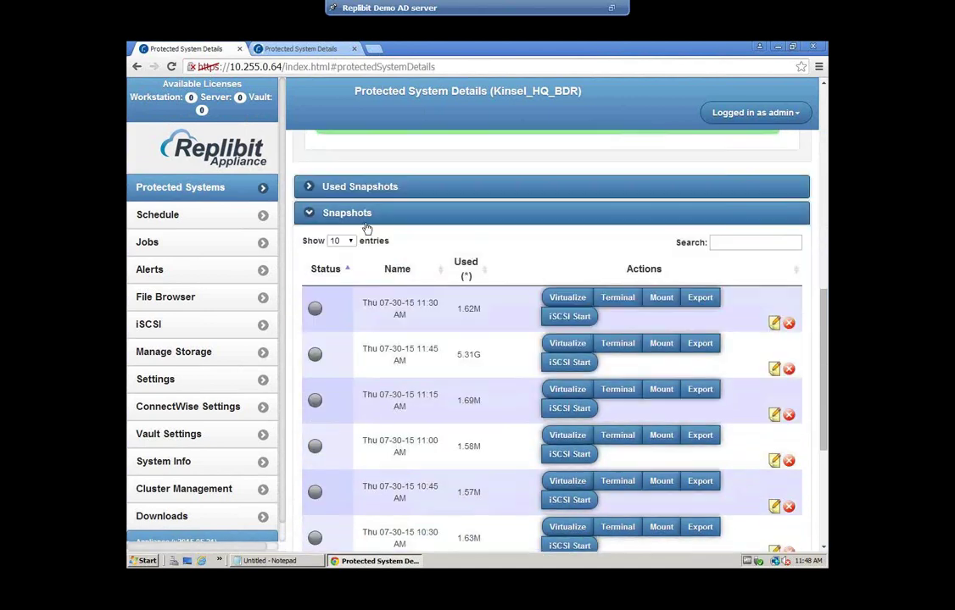
Check the empty Used Snapshots section, then expand Snapshots and scroll to its last rows
left_click(309, 187)
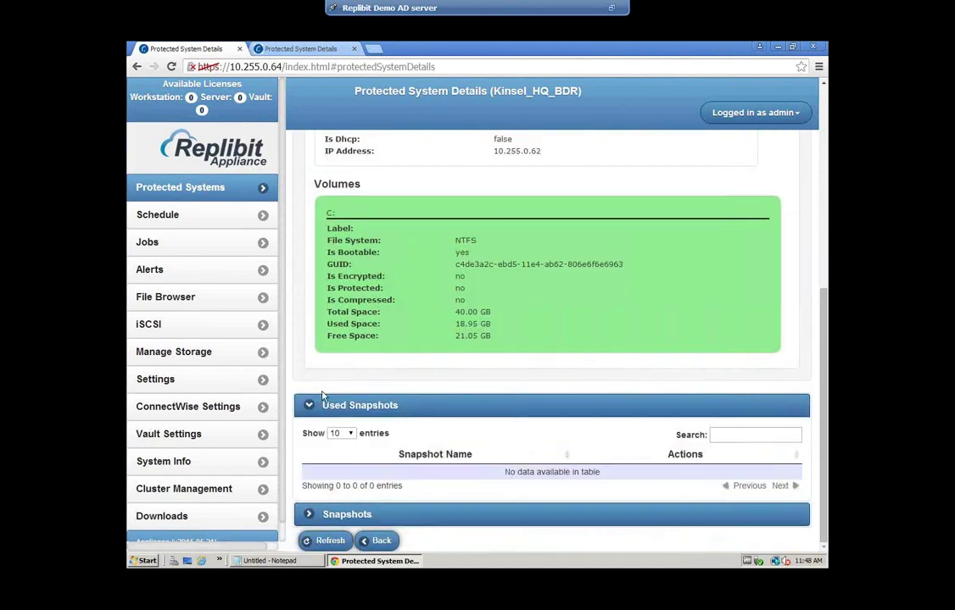
left_click(311, 409)
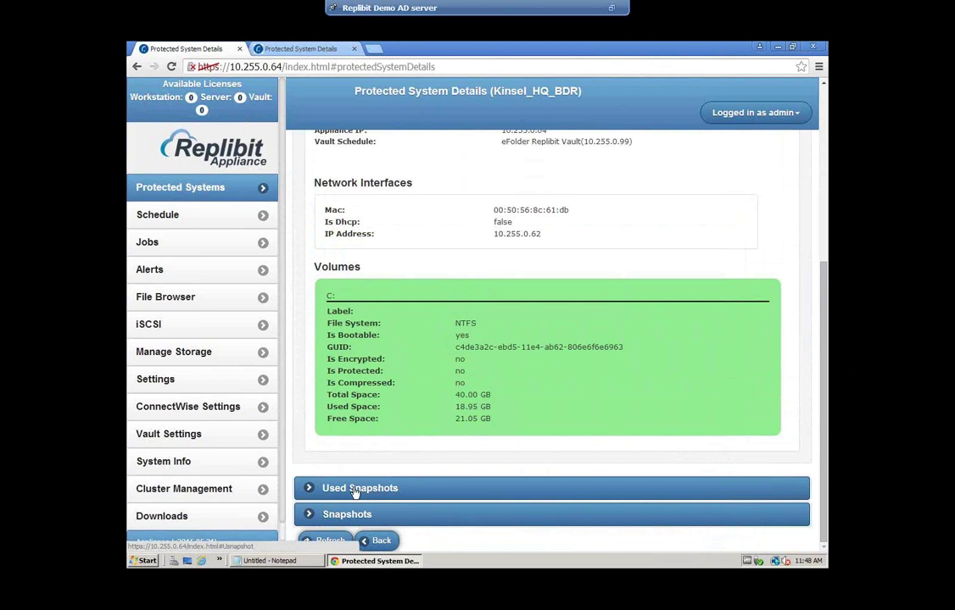
left_click(332, 515)
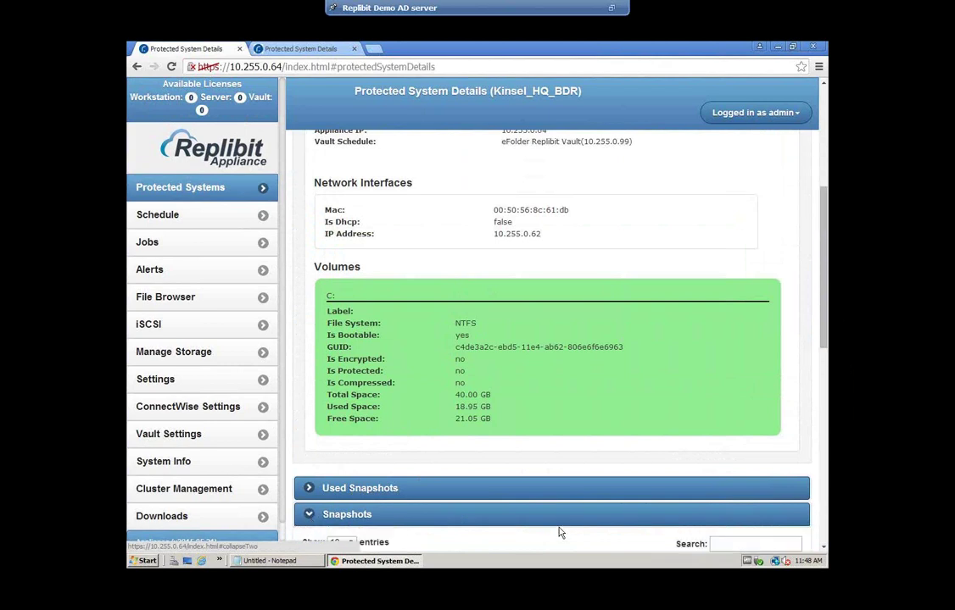
scroll(585, 500, "down", 5)
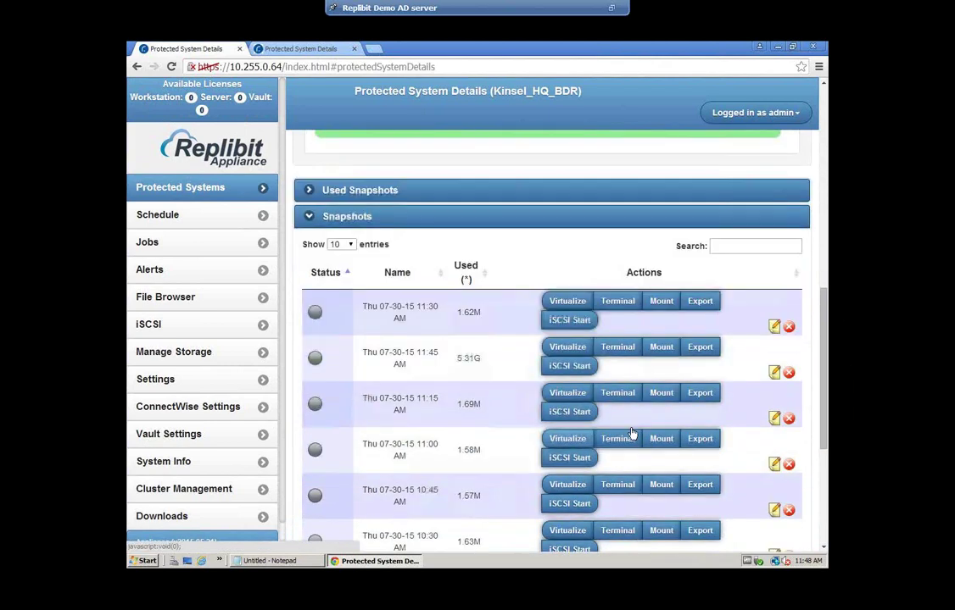
scroll(413, 302, "down", 4)
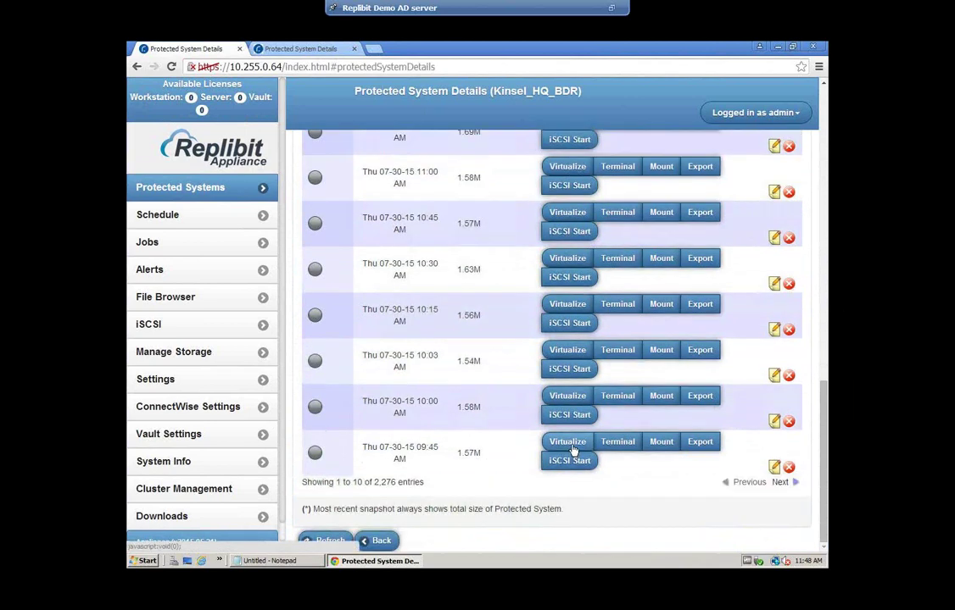
Try to virtualize the 09:45 AM snapshot with 4 GB RAM and the VM password entered
left_click(567, 441)
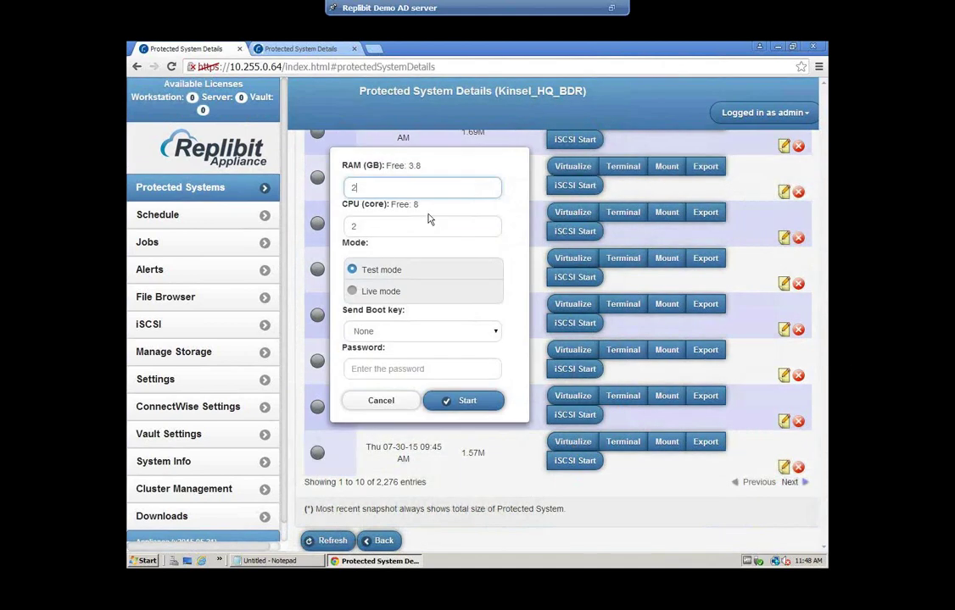
double_click(349, 188)
type("4")
left_click(392, 370)
type("p")
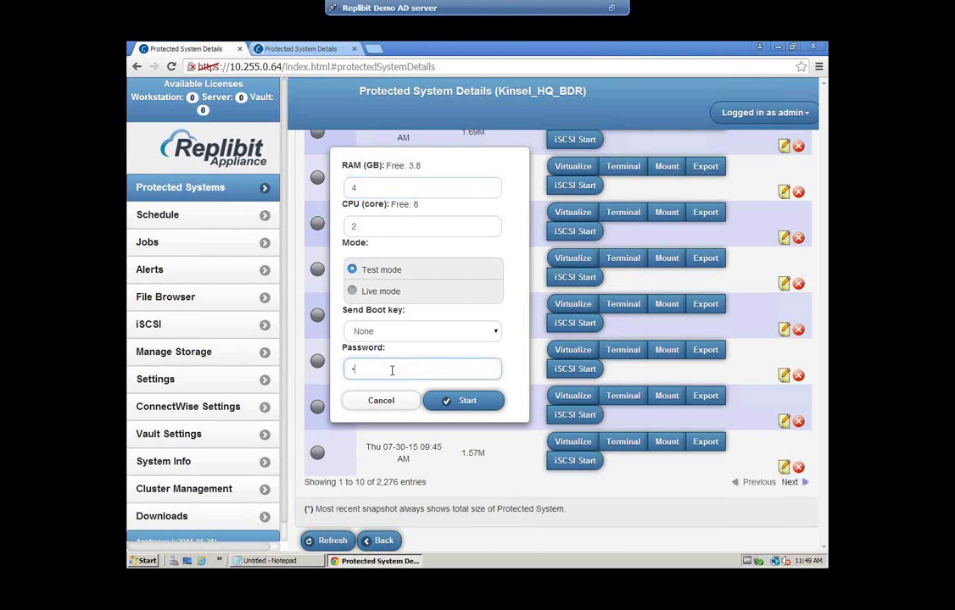
type("assword1")
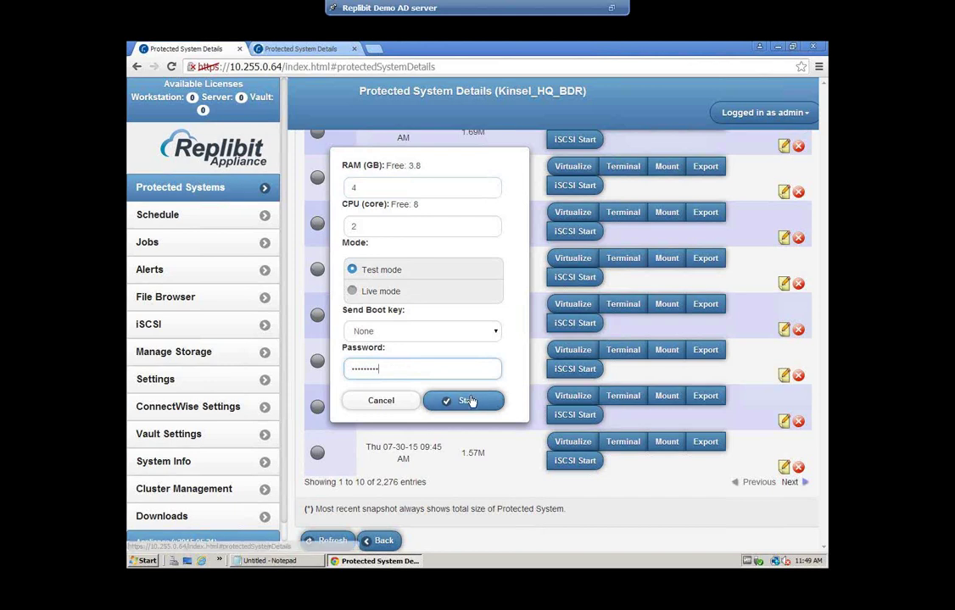
left_click(467, 400)
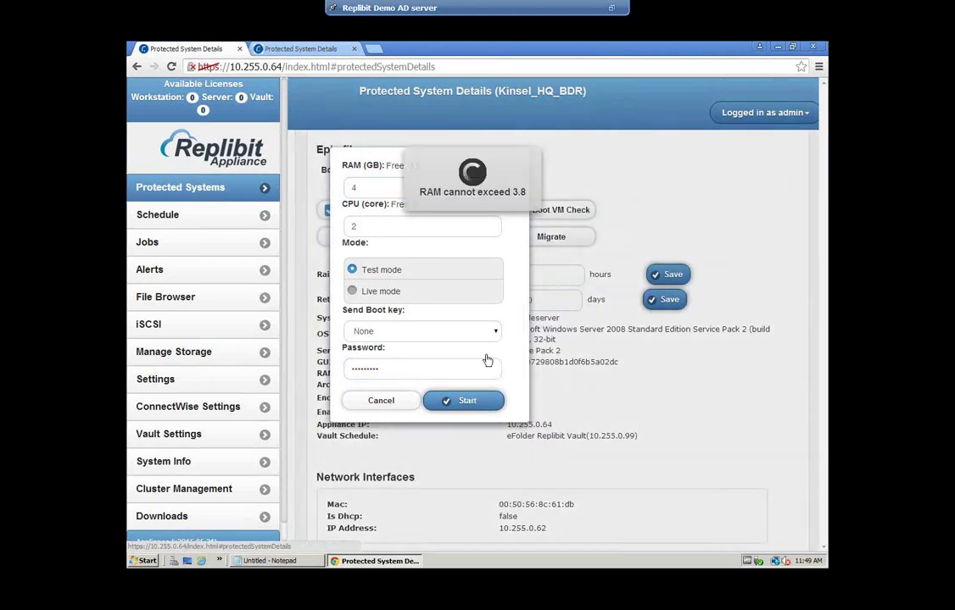
After the error, lower the RAM to 3 GB and start the test-mode VM
left_click(347, 188)
type("3")
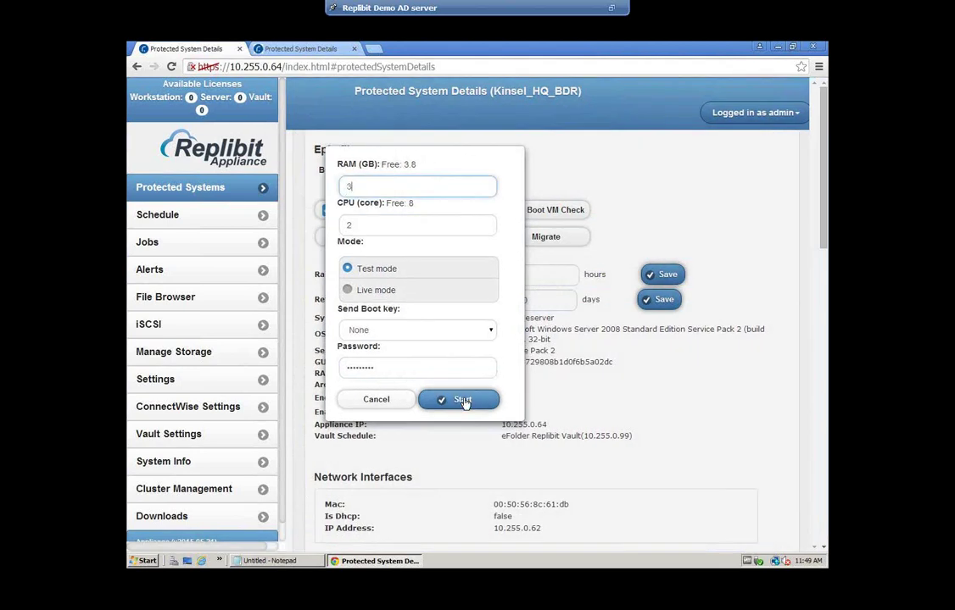
left_click(463, 404)
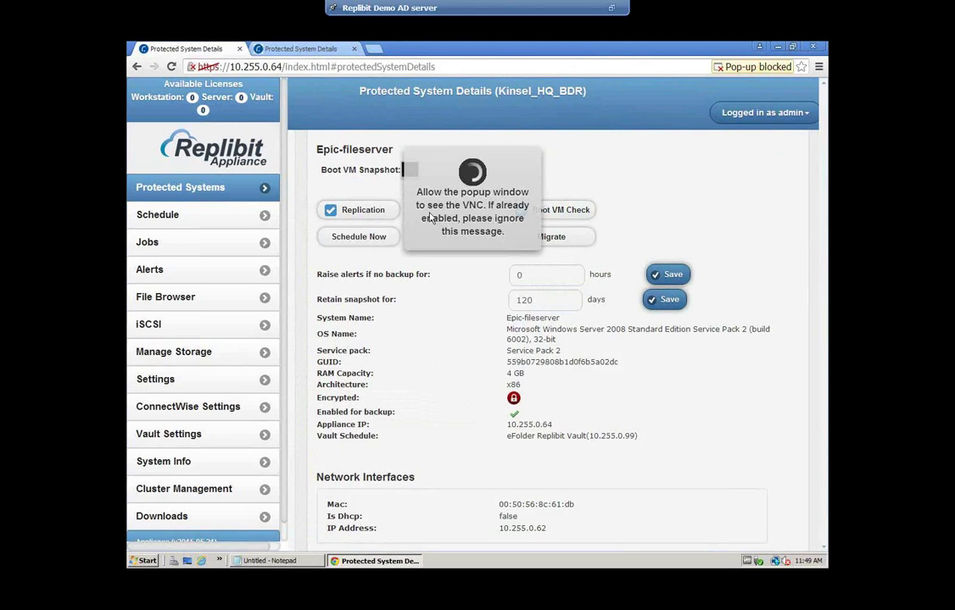
Always allow pop-ups from the Replibit appliance in the browser
left_click(755, 67)
left_click(623, 111)
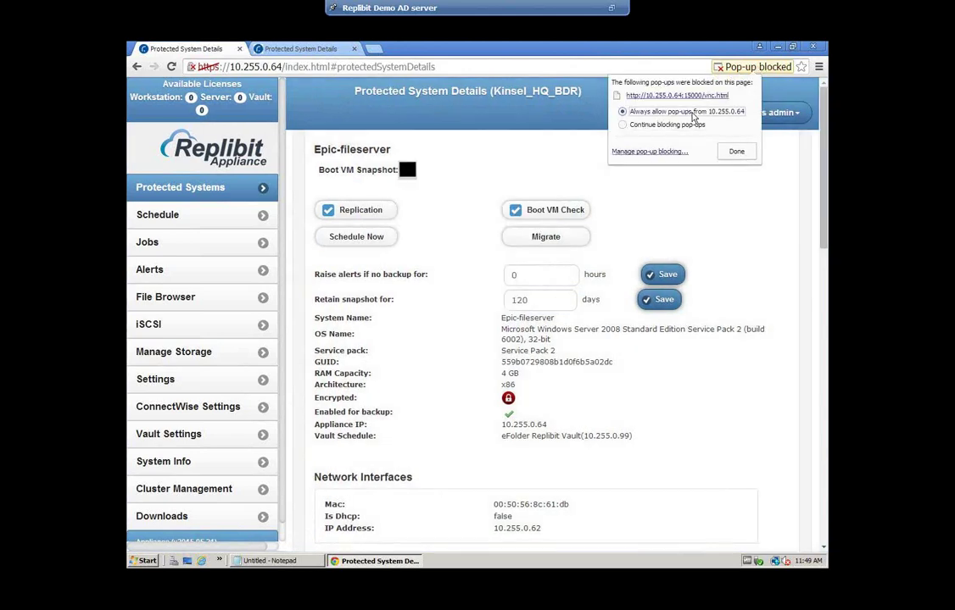
left_click(736, 151)
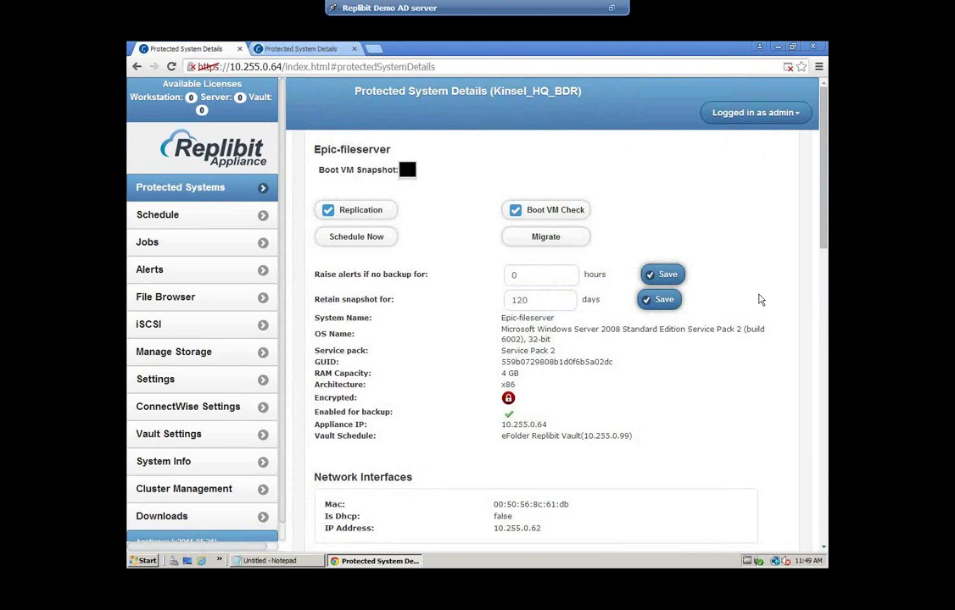
Open the running VM's Terminal console from Used Snapshots
scroll(760, 299, "down", 10)
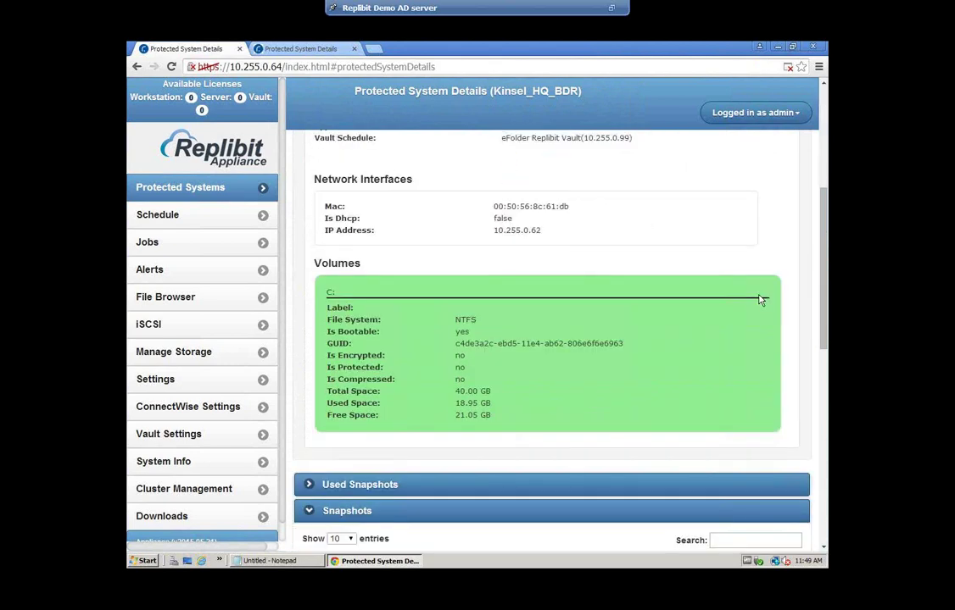
scroll(404, 267, "up", 5)
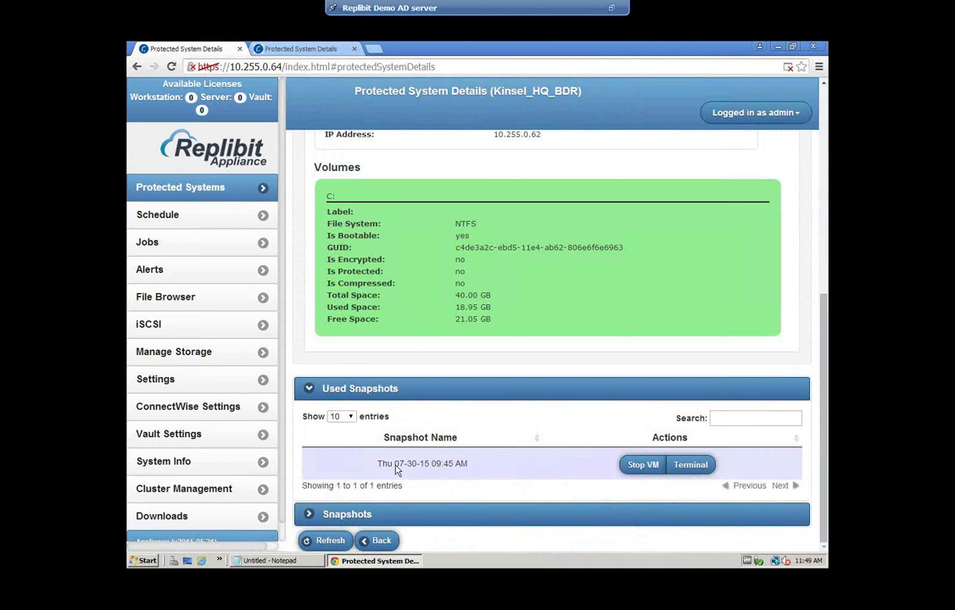
left_click(701, 468)
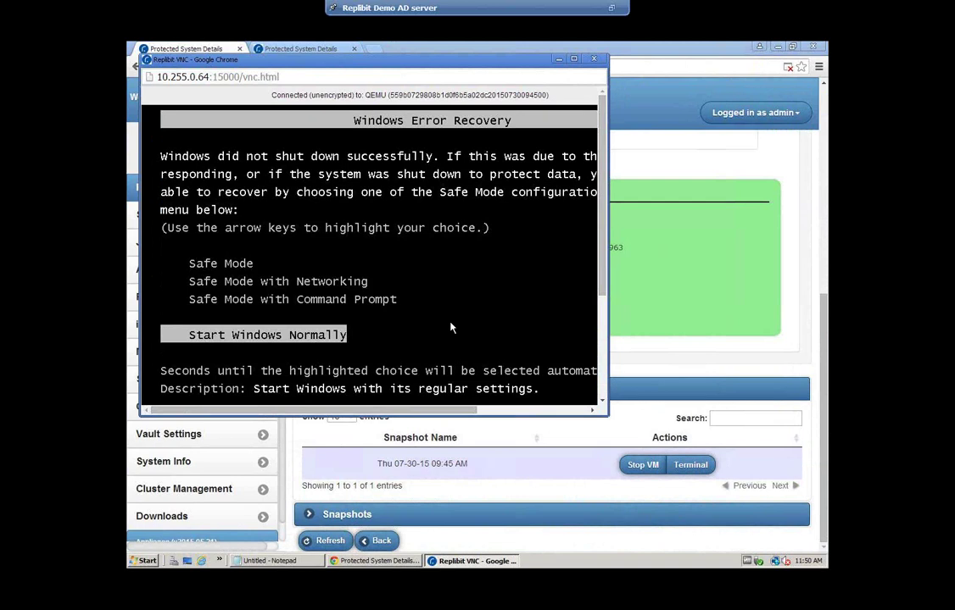
Choose Start Windows Normally in the VNC recovery menu
key("Return")
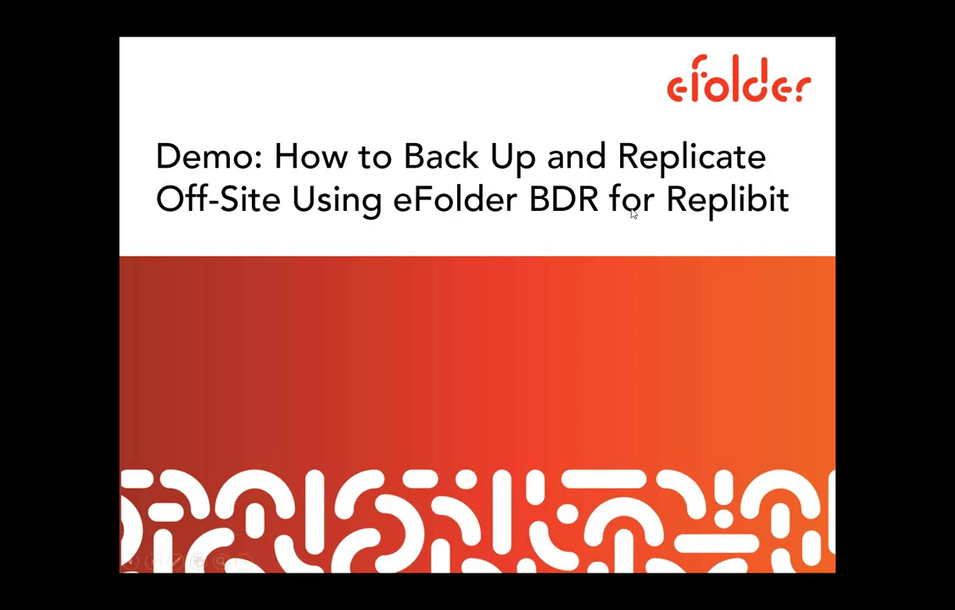
Advance the presentation to the Key Features slide
key("Right")
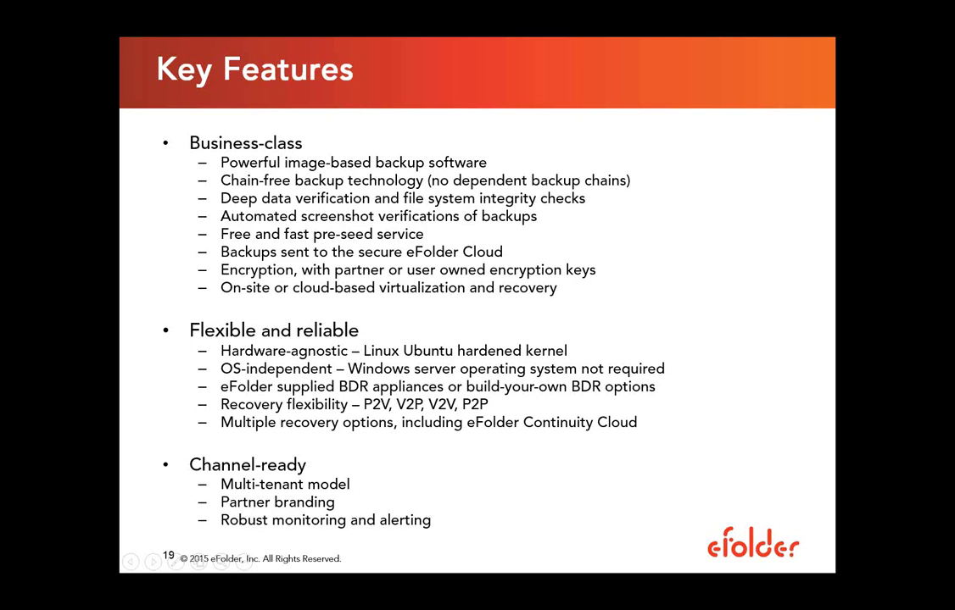